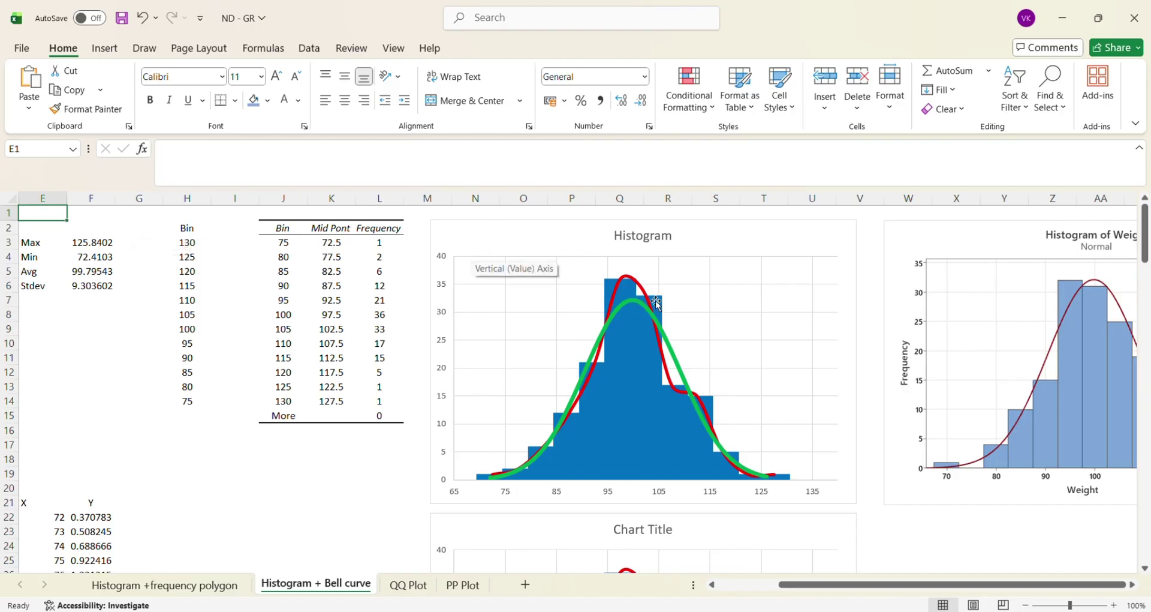
Look at the QQ Plot and PP Plot sheets of the normality graphs workbook.
left_click(398, 584)
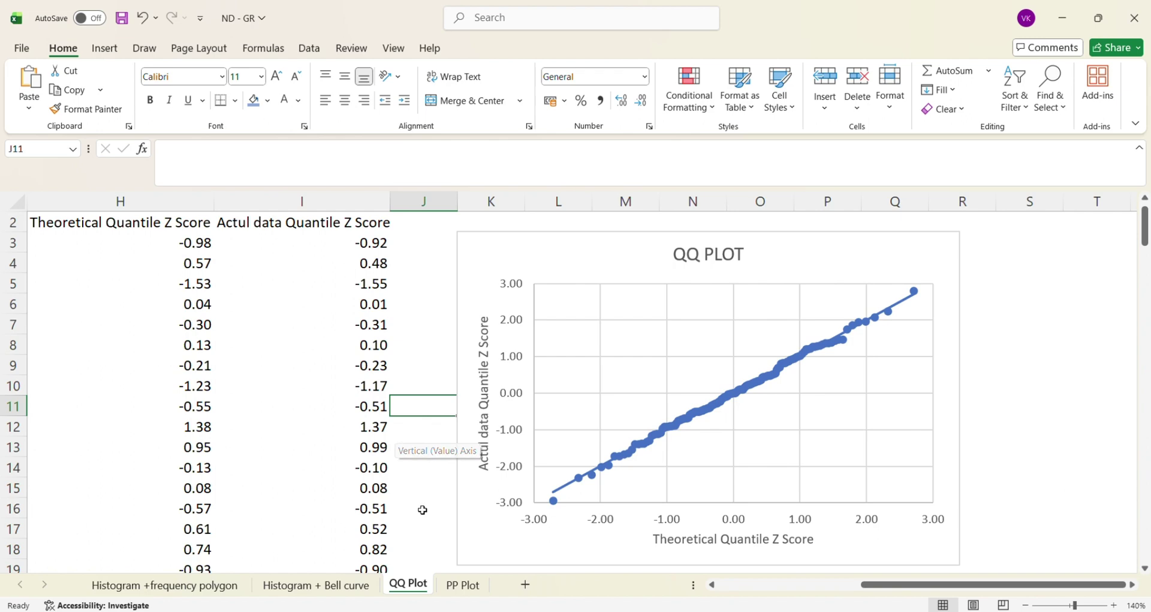
left_click(464, 586)
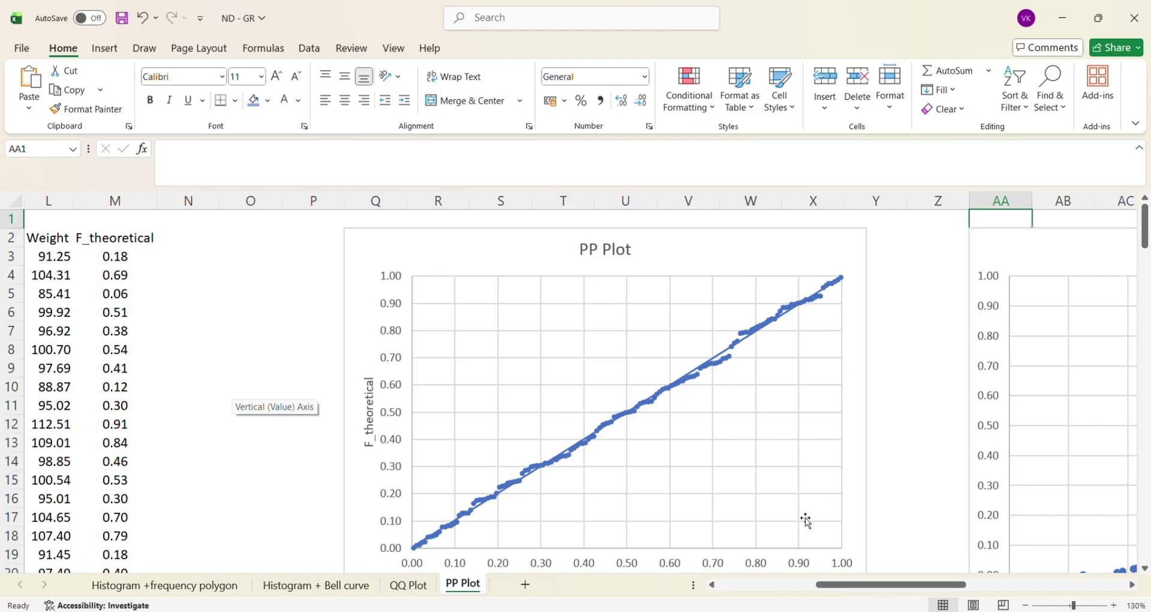
Switch to the AndersonDarling workbook and look over its Minitab and Excel sheets, including the calculation steps table.
mouse_move(760, 609)
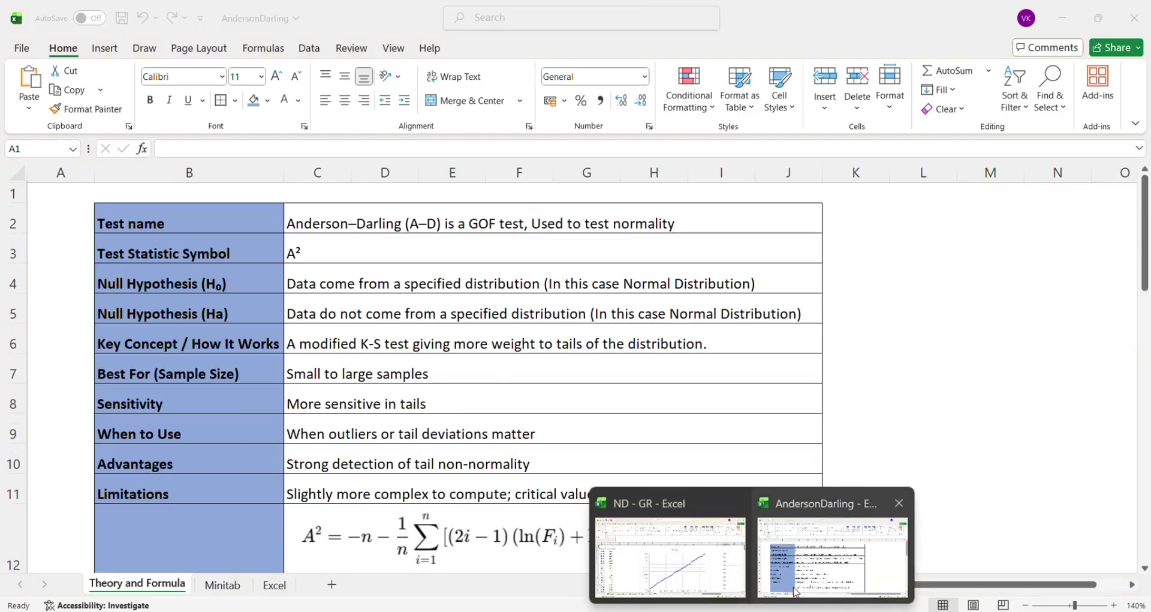
left_click(795, 587)
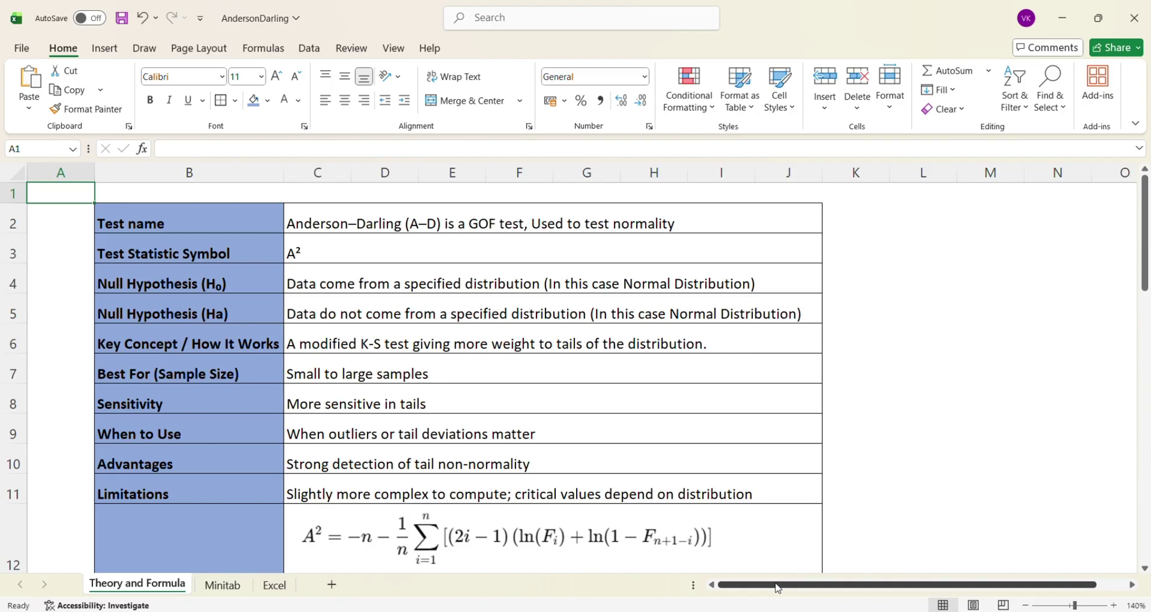
left_click(228, 583)
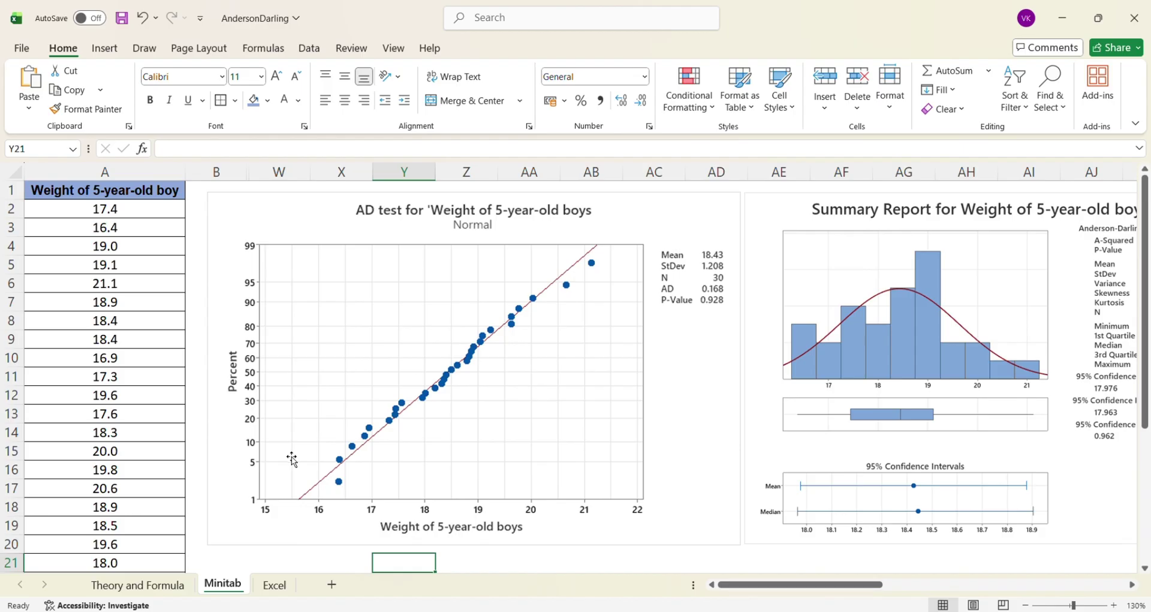
left_click(277, 585)
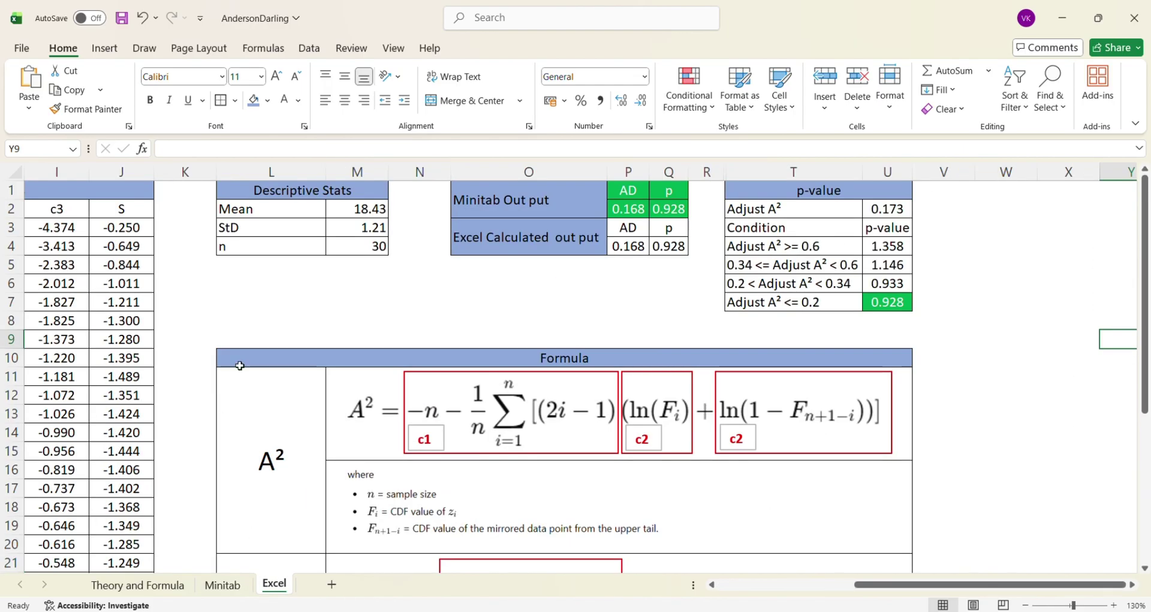
scroll(233, 332, "left", 5)
scroll(230, 331, "left", 3)
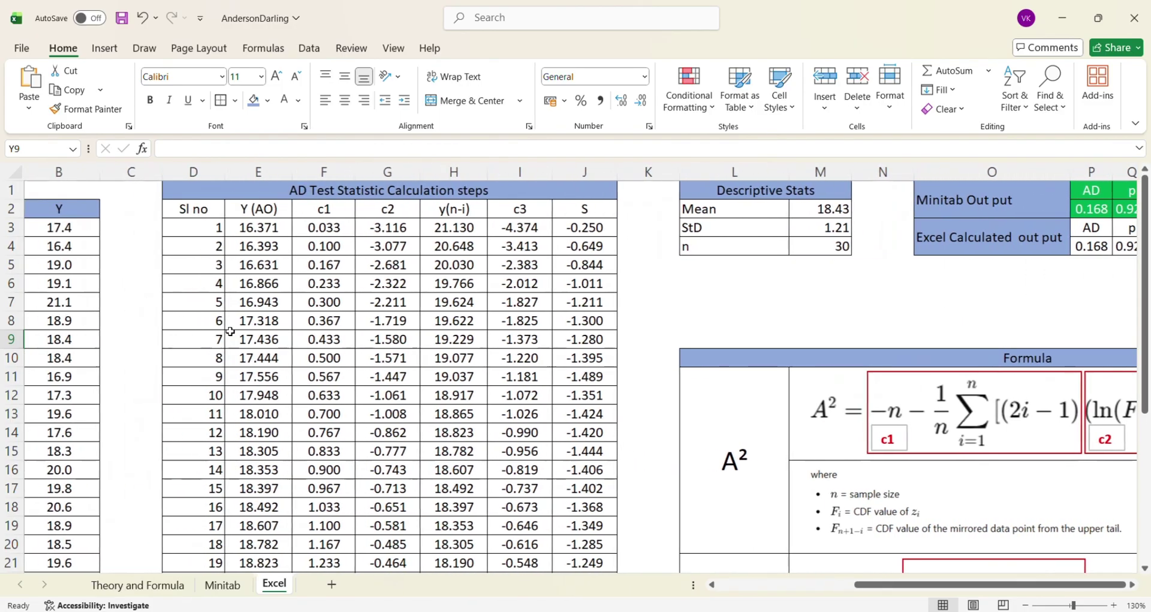
scroll(230, 332, "right", 2)
scroll(230, 331, "right", 6)
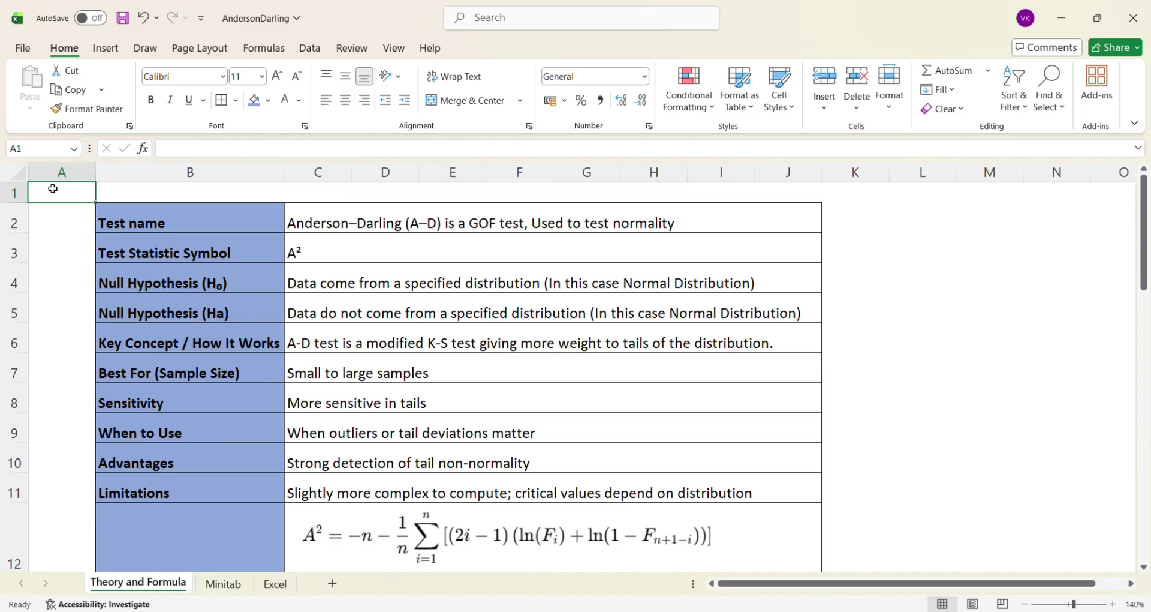
Read the Anderson-Darling theory table, from the hypotheses and sample size to the A² and adjusted A² formulas.
left_click(377, 290)
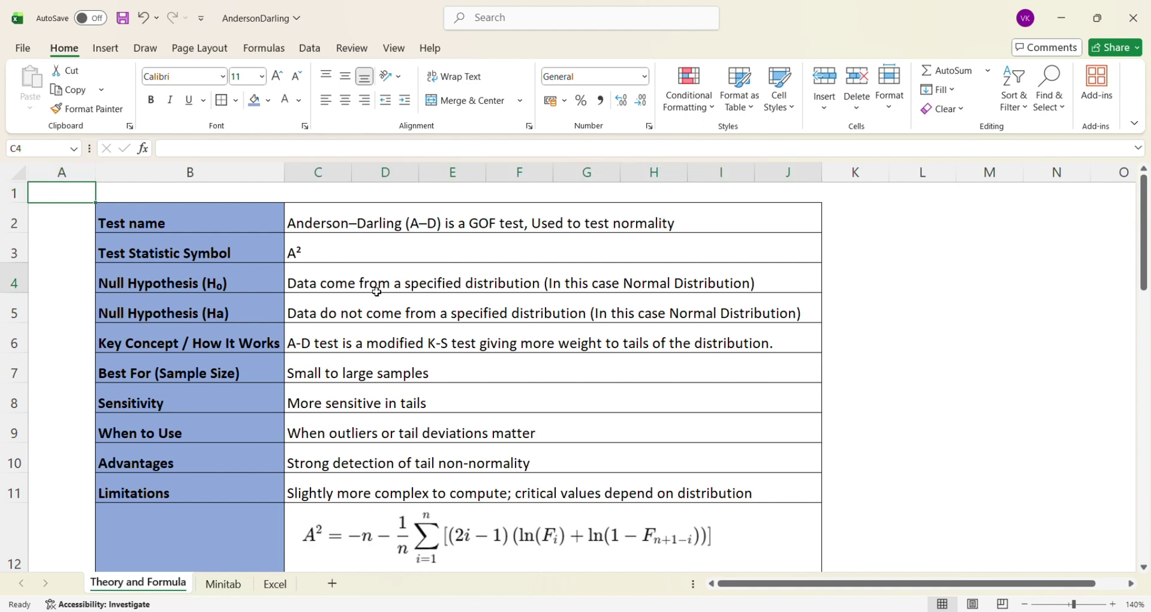
left_click(371, 313)
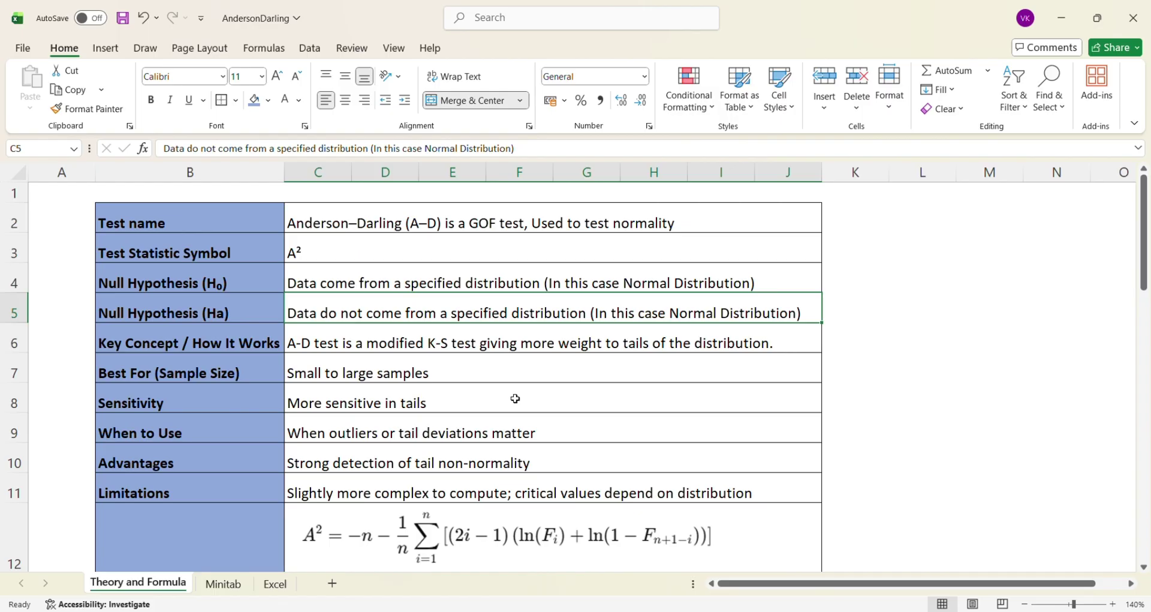
left_click(514, 368)
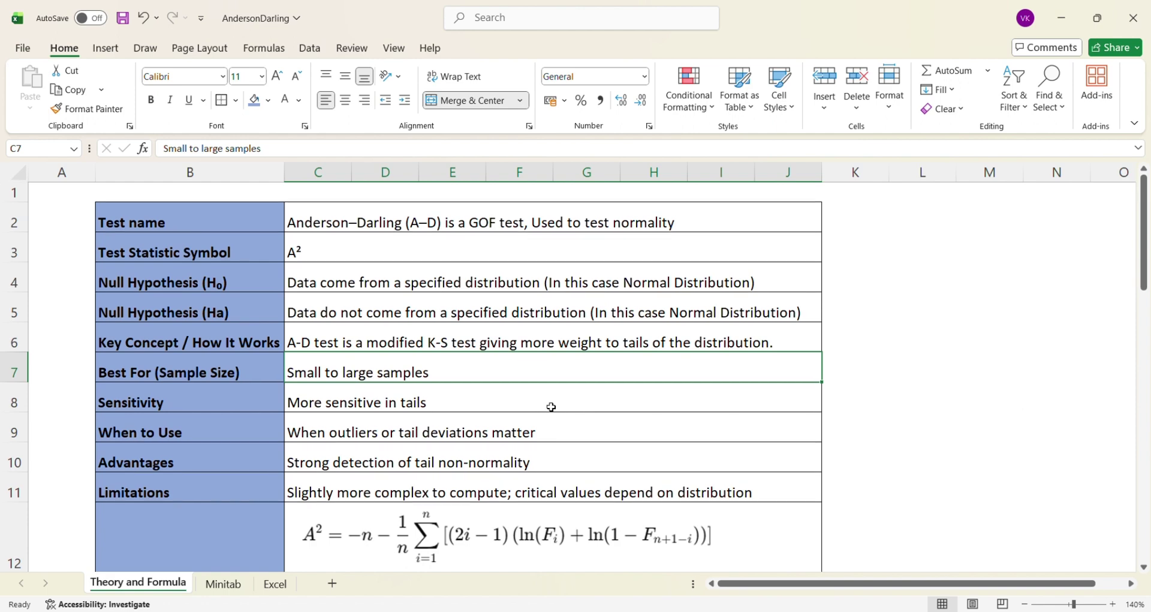
scroll(551, 406, "down", 3)
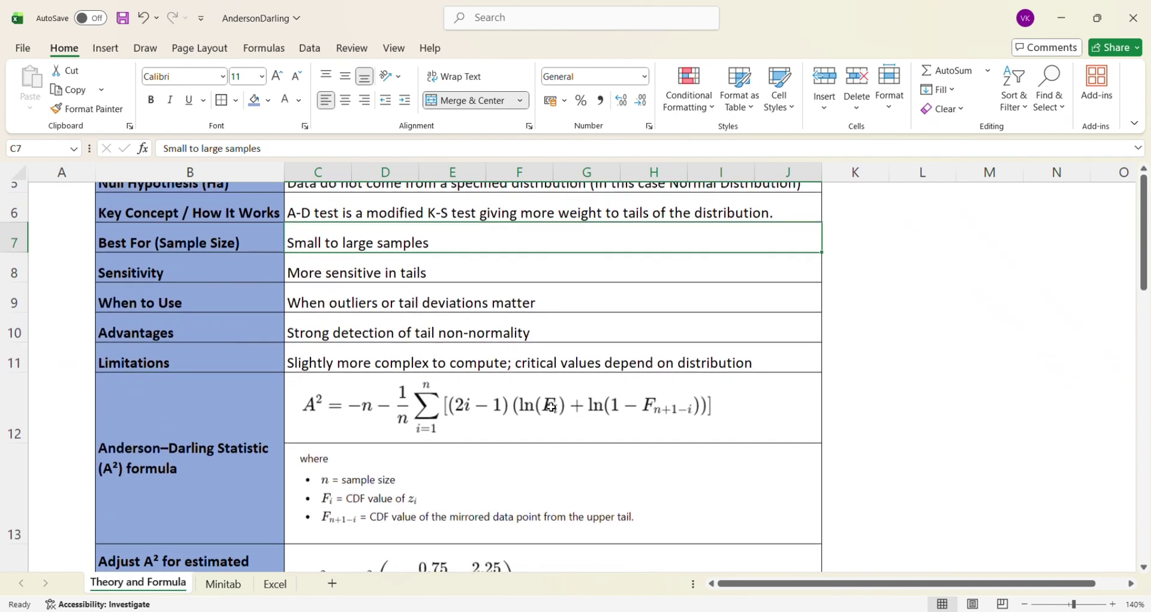
scroll(551, 406, "down", 3)
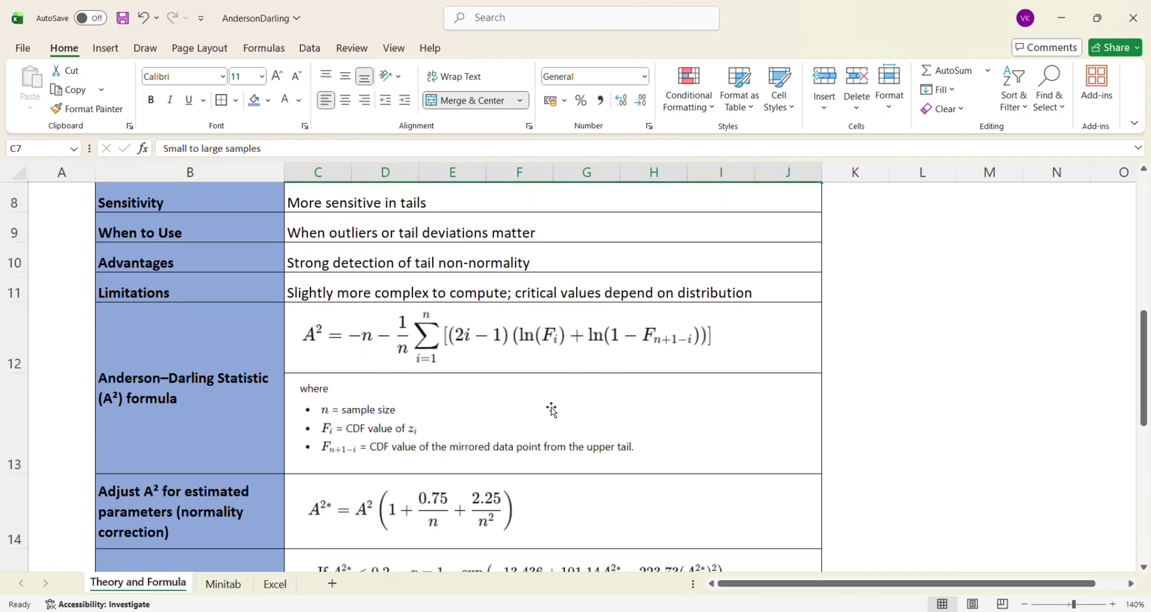
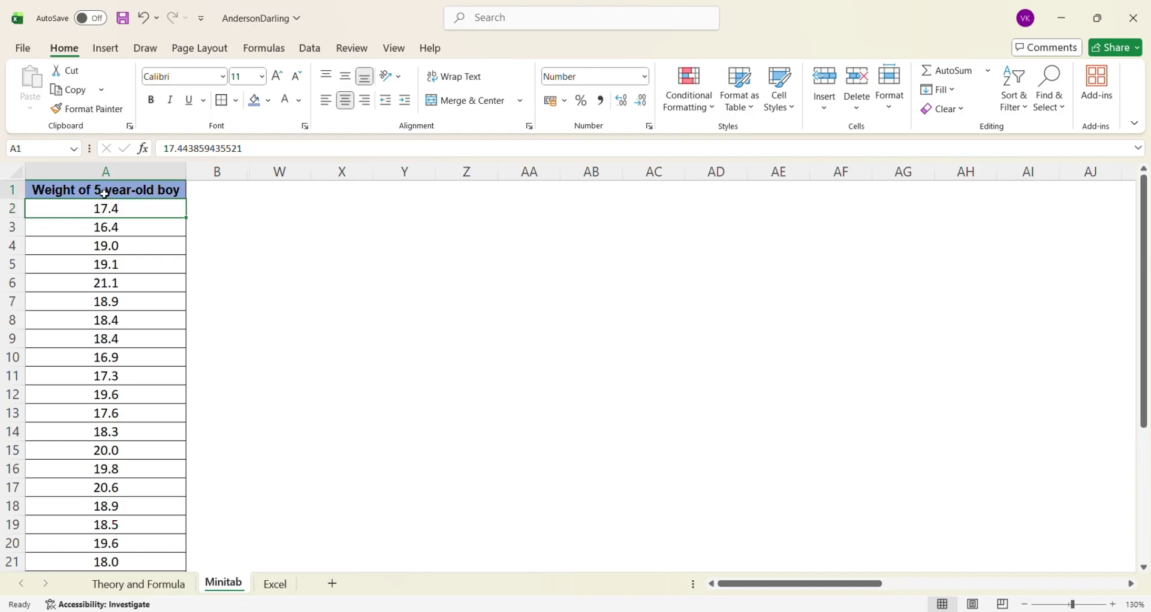
left_click(104, 193)
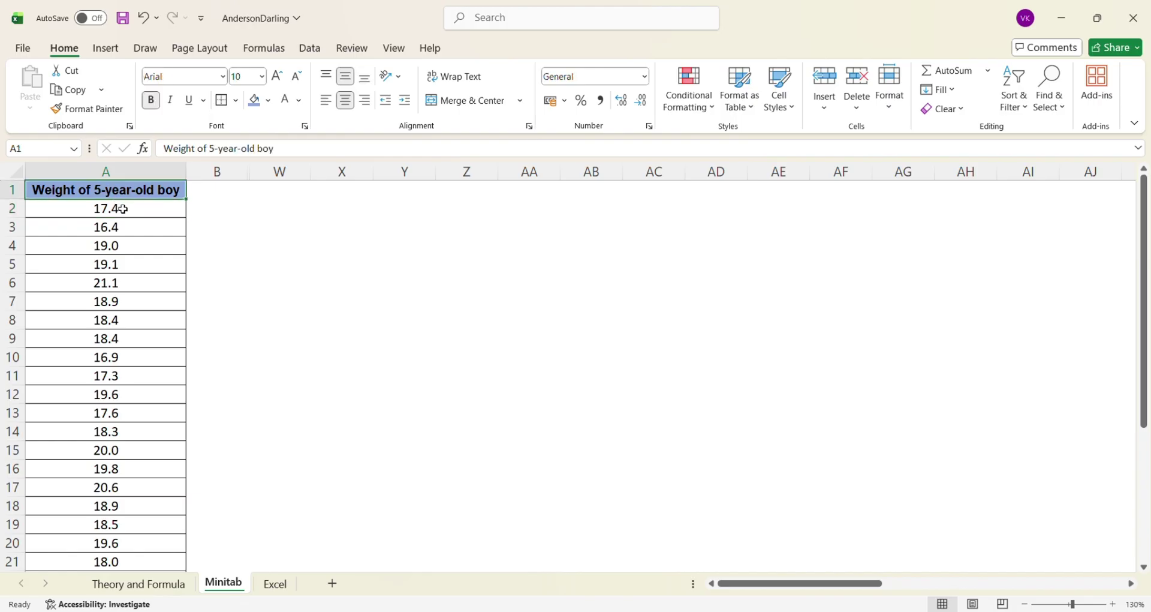
left_click(123, 209)
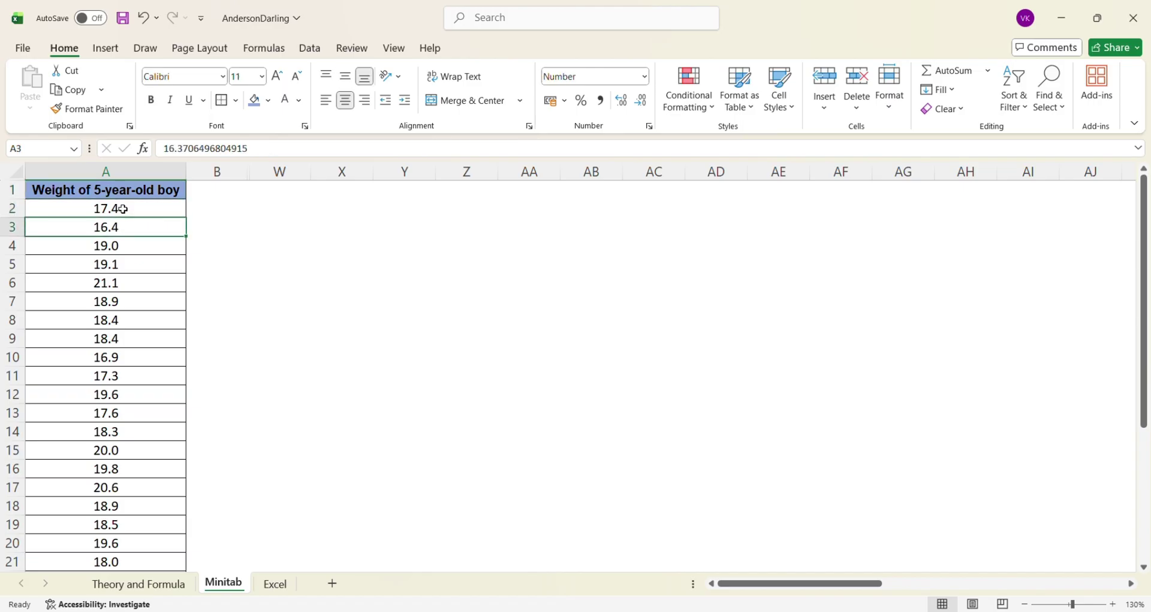
key("Up")
left_click(122, 209)
key("ctrl+shift+Down")
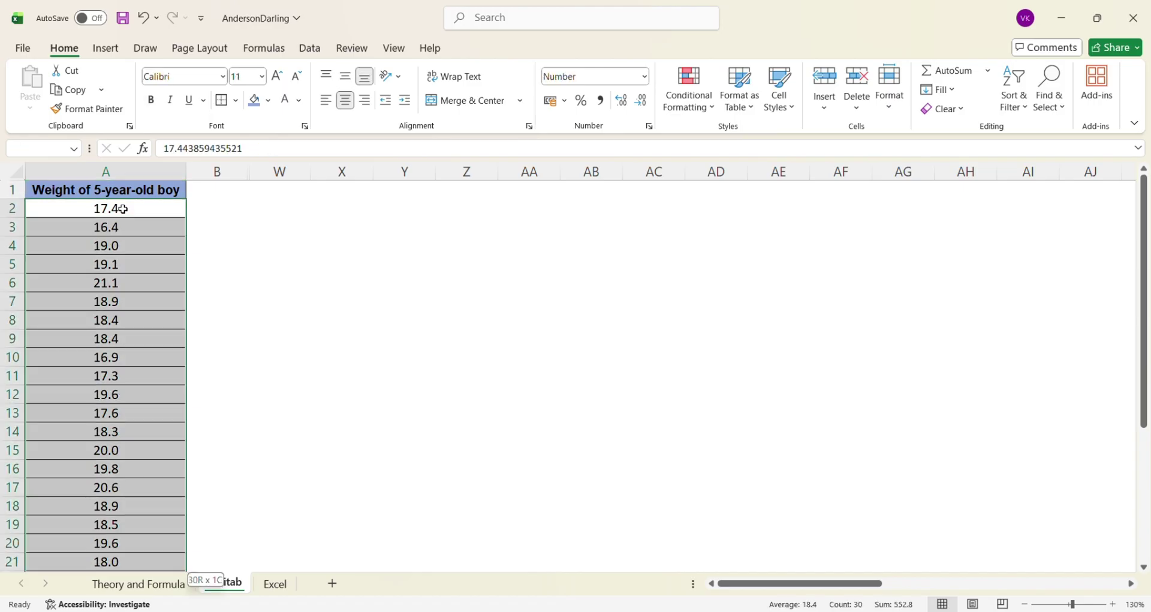
key("ctrl+c")
key("ctrl+Home")
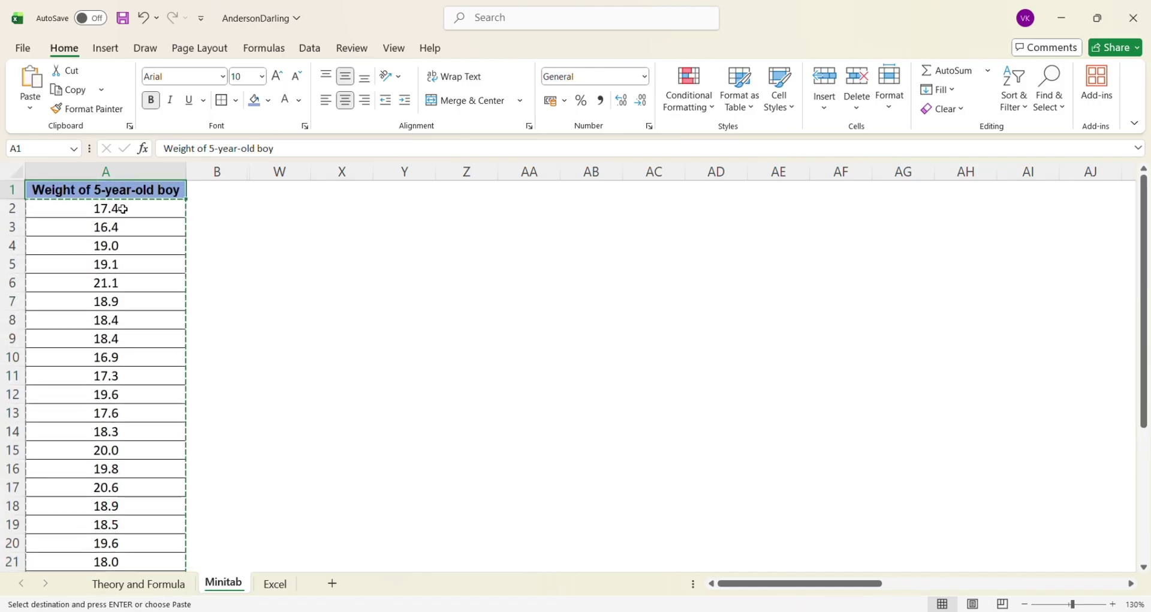
Copy the weight data with its header, A1:A31, and paste it into column C1 of the Minitab worksheet.
left_click(123, 208)
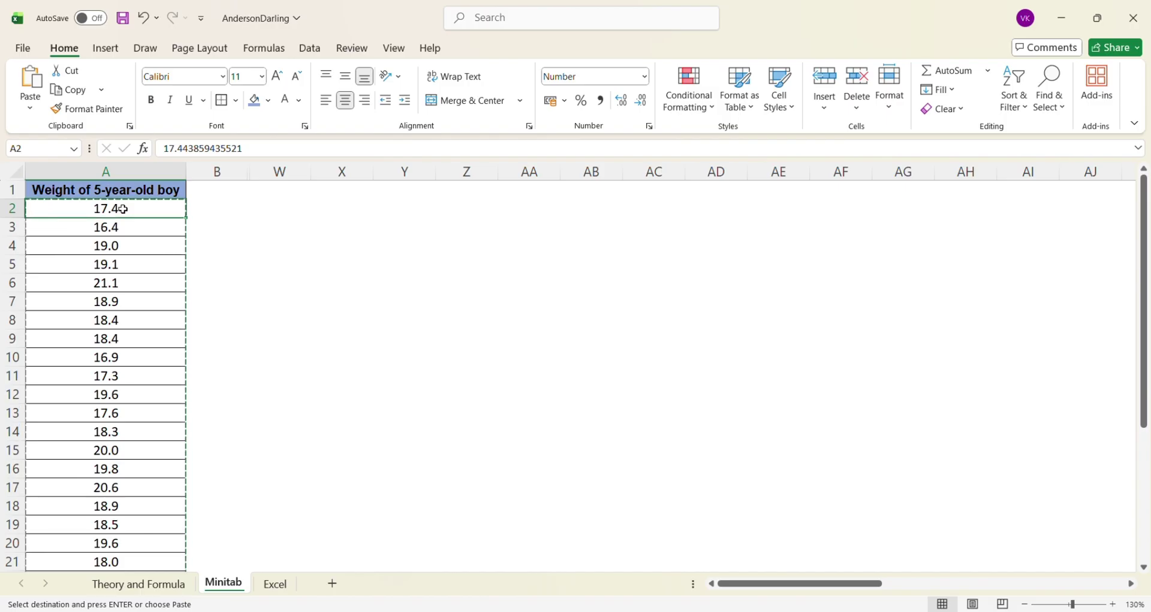
key("Up")
key("ctrl+shift+Down")
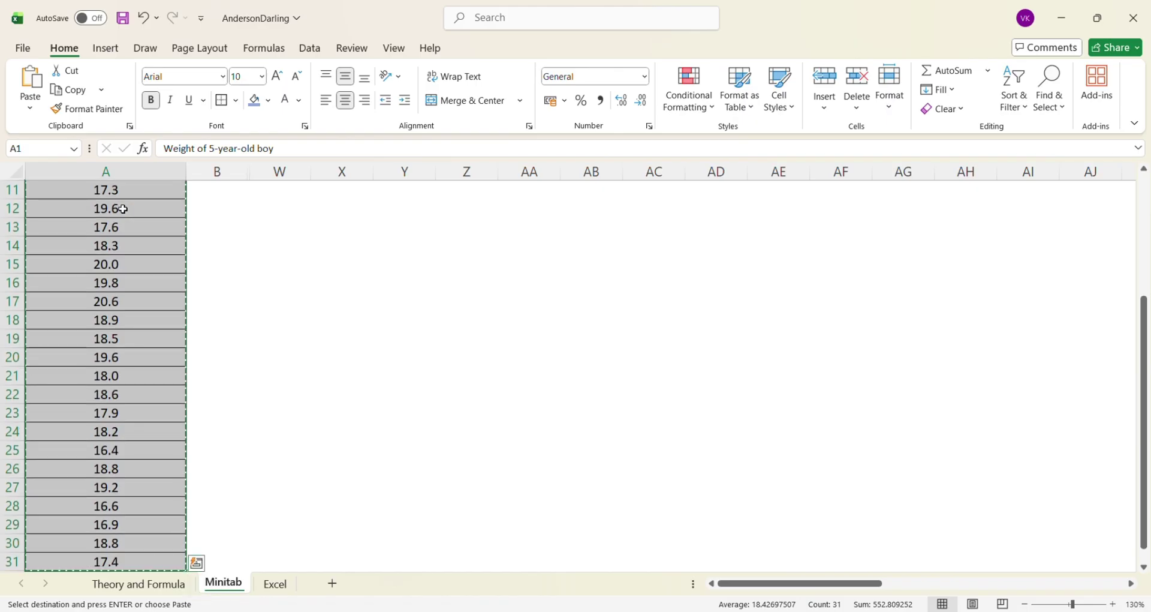
mouse_move(786, 607)
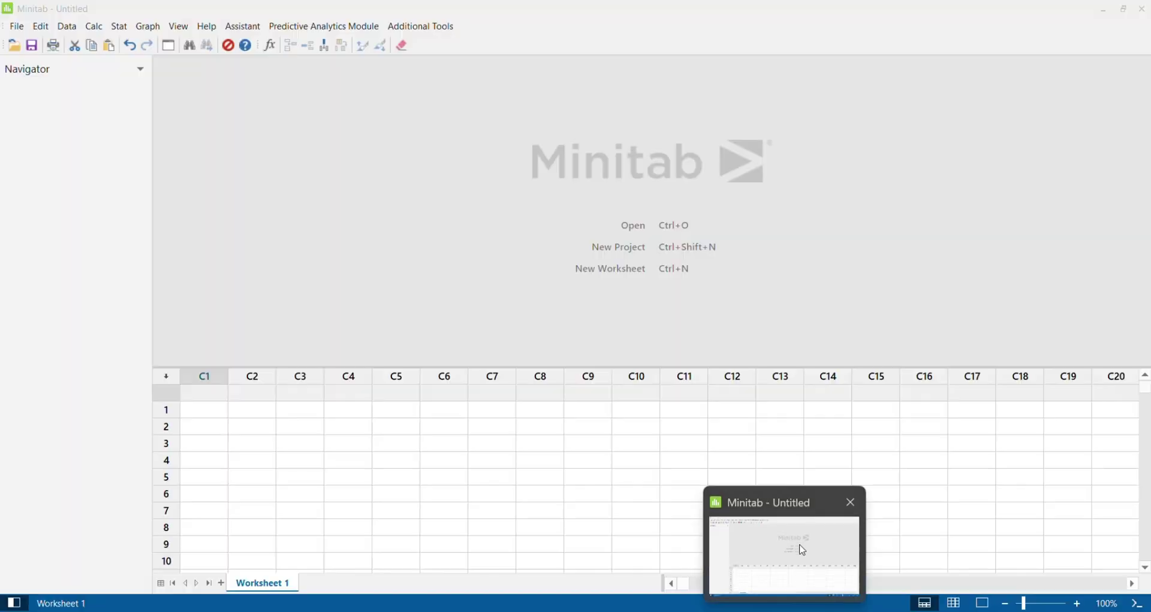
left_click(804, 550)
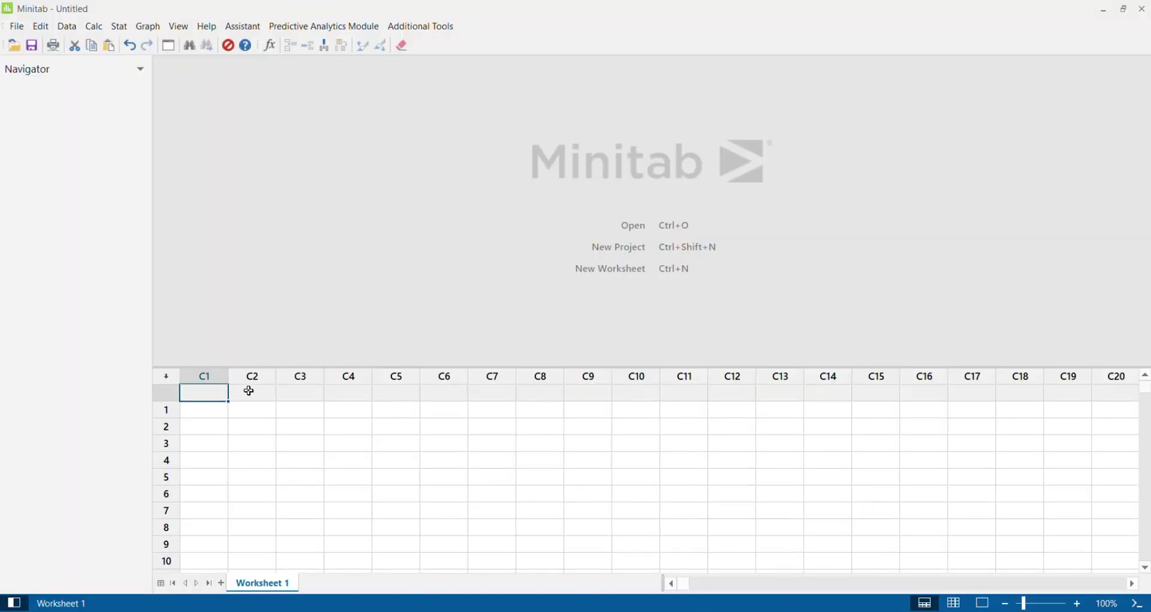
key("ctrl+v")
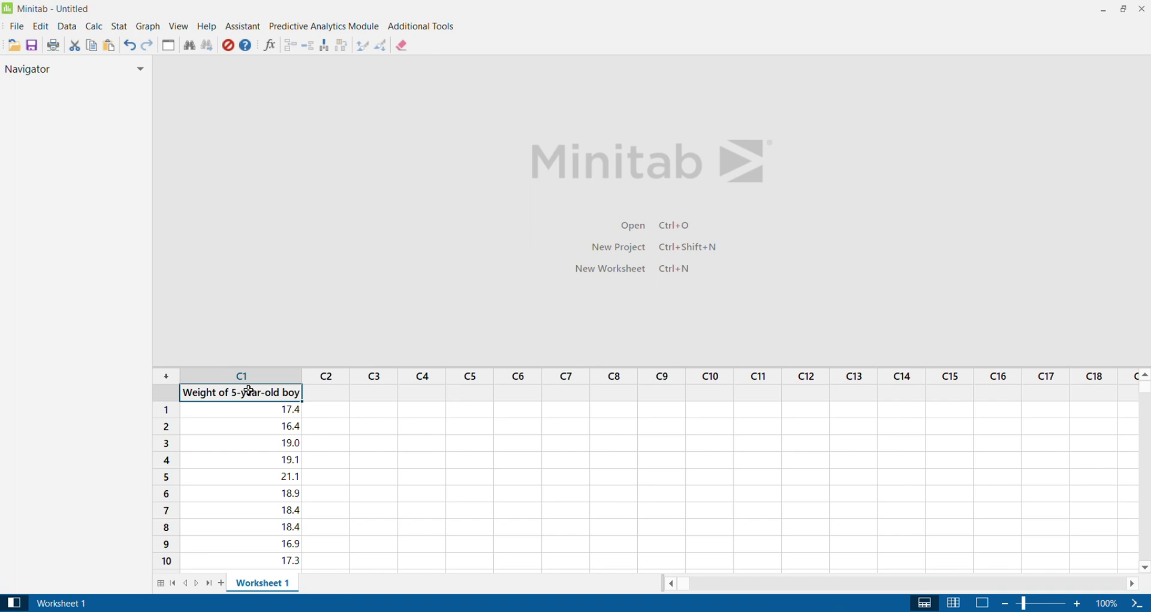
Open the Normality Test and set its variable to 'Weight of 5-year-old boy' from column C1.
left_click(122, 29)
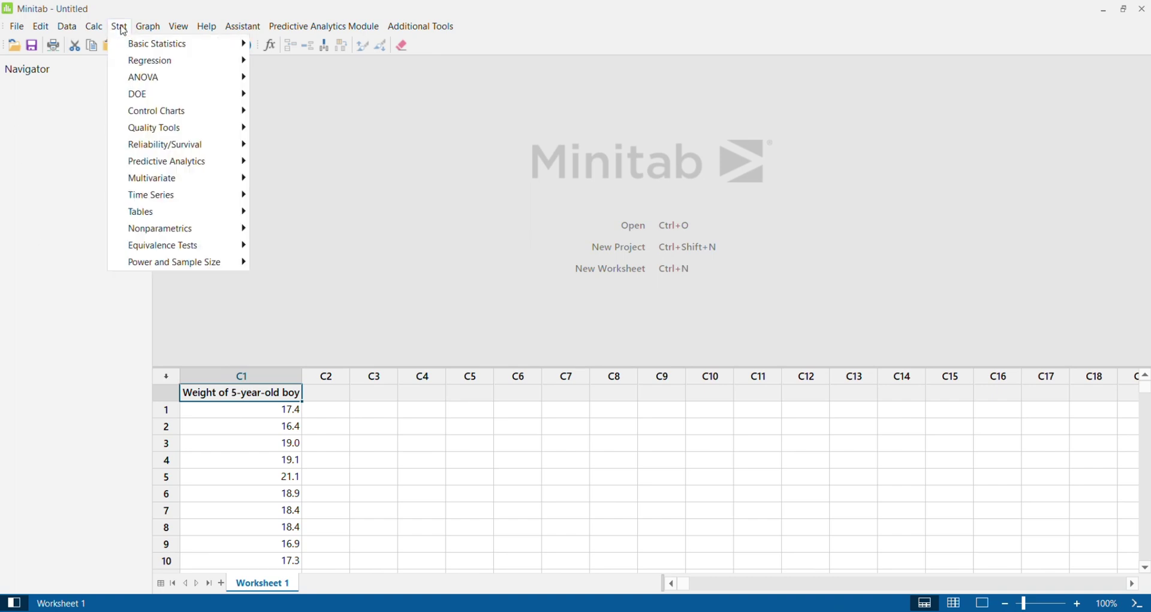
mouse_move(132, 51)
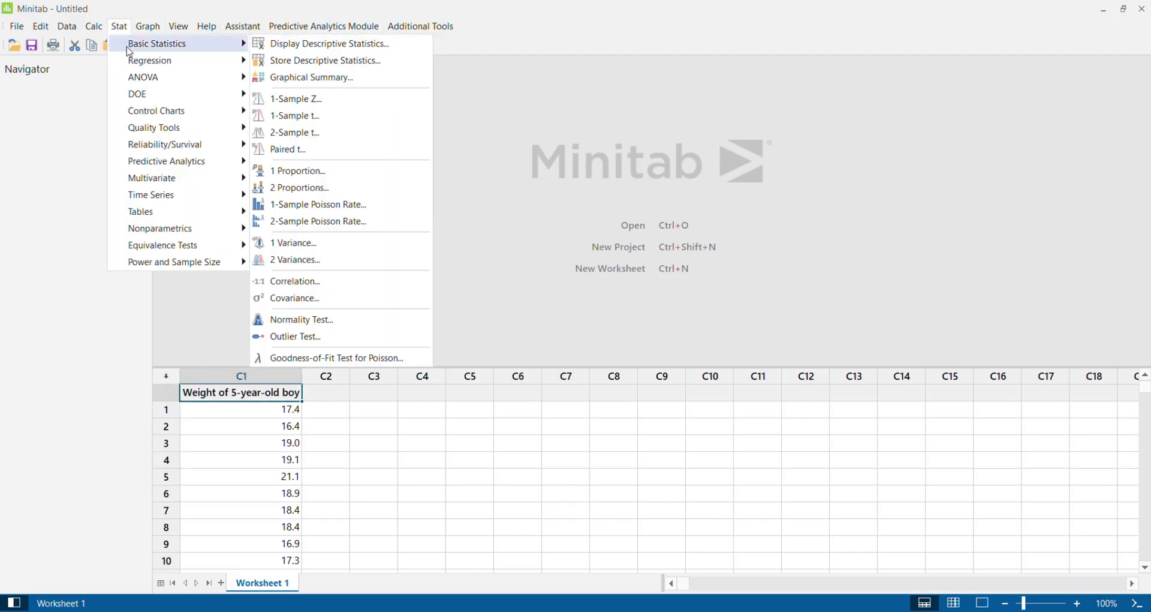
left_click(351, 327)
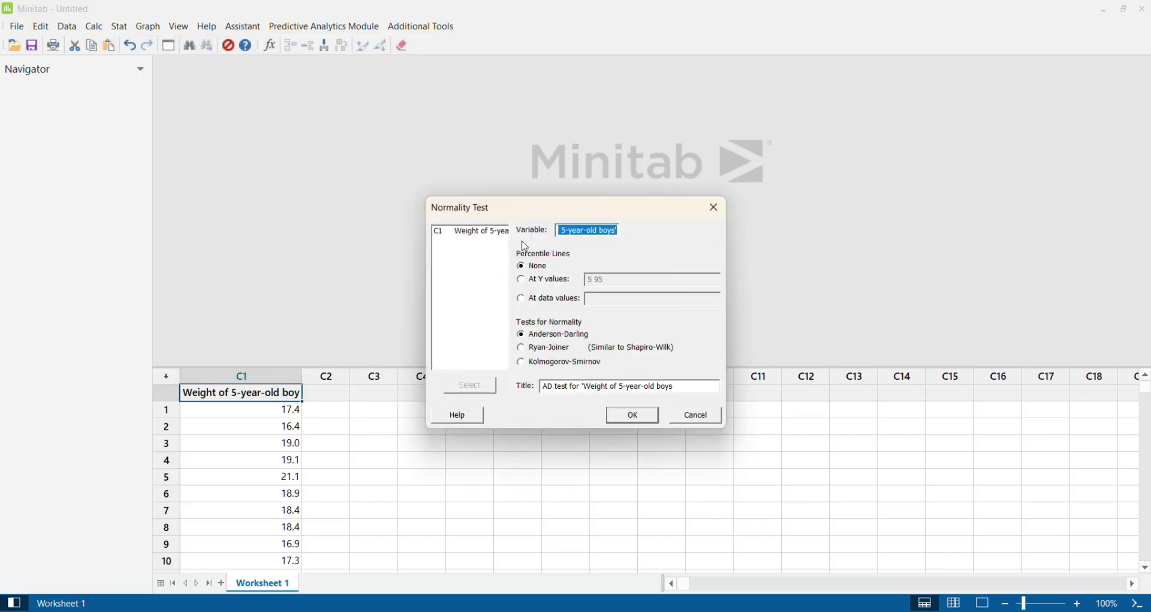
key("BackSpace")
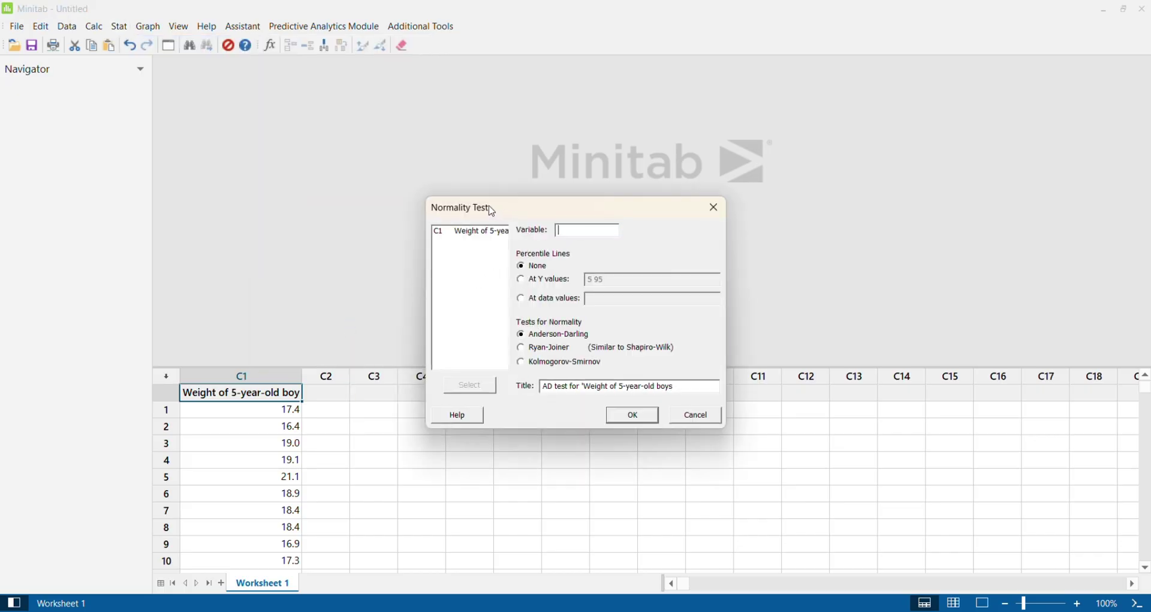
double_click(478, 233)
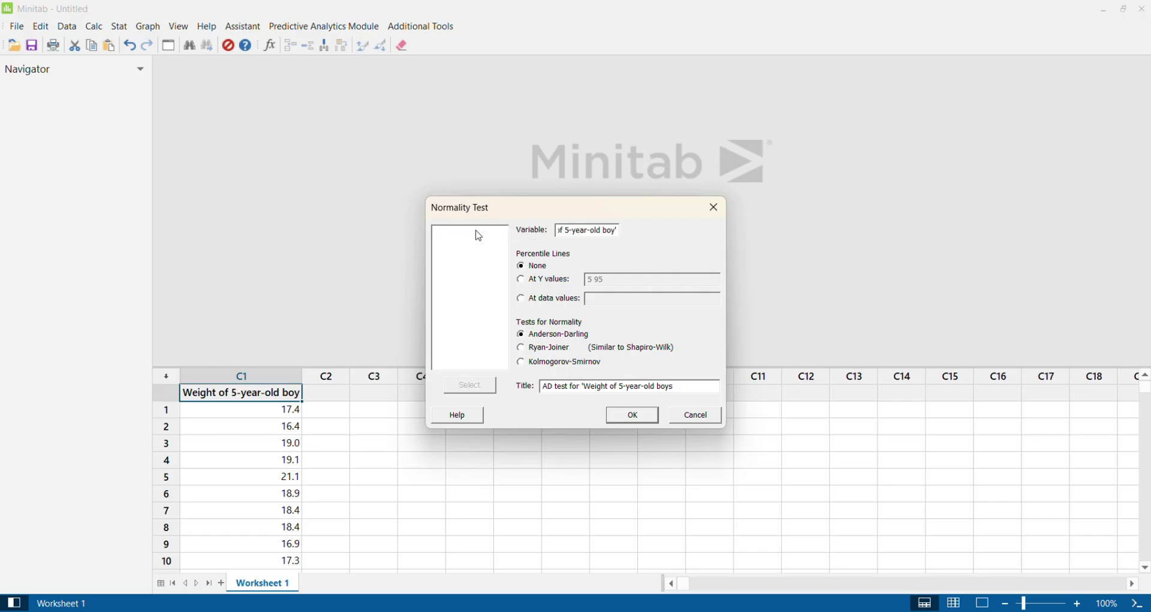
left_click(552, 282)
key("BackSpace")
key("BackSpace")
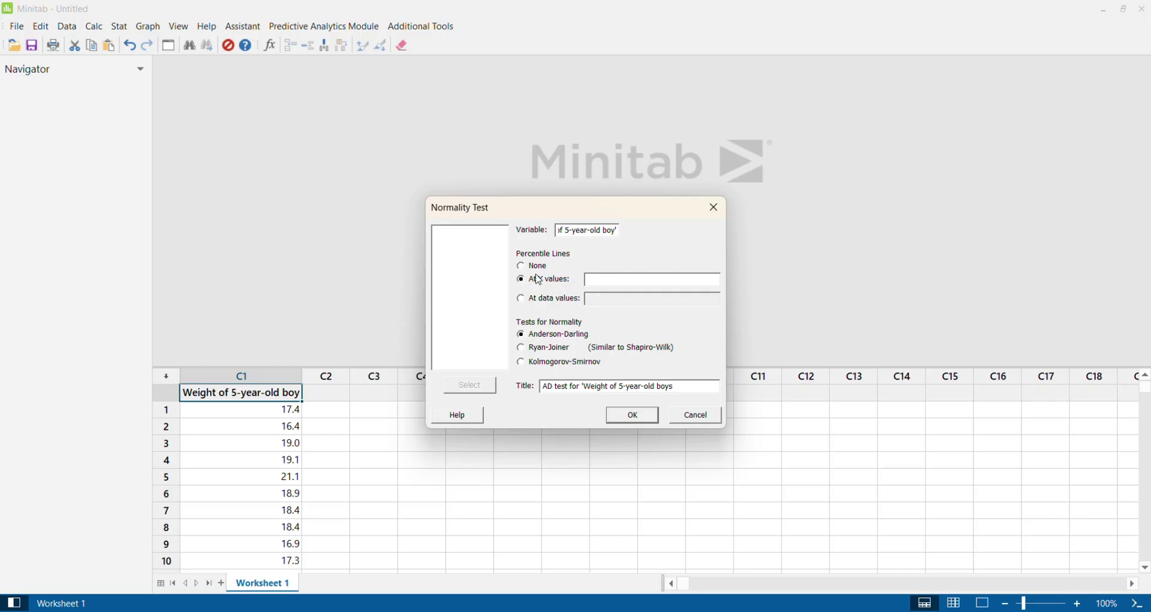
left_click(533, 304)
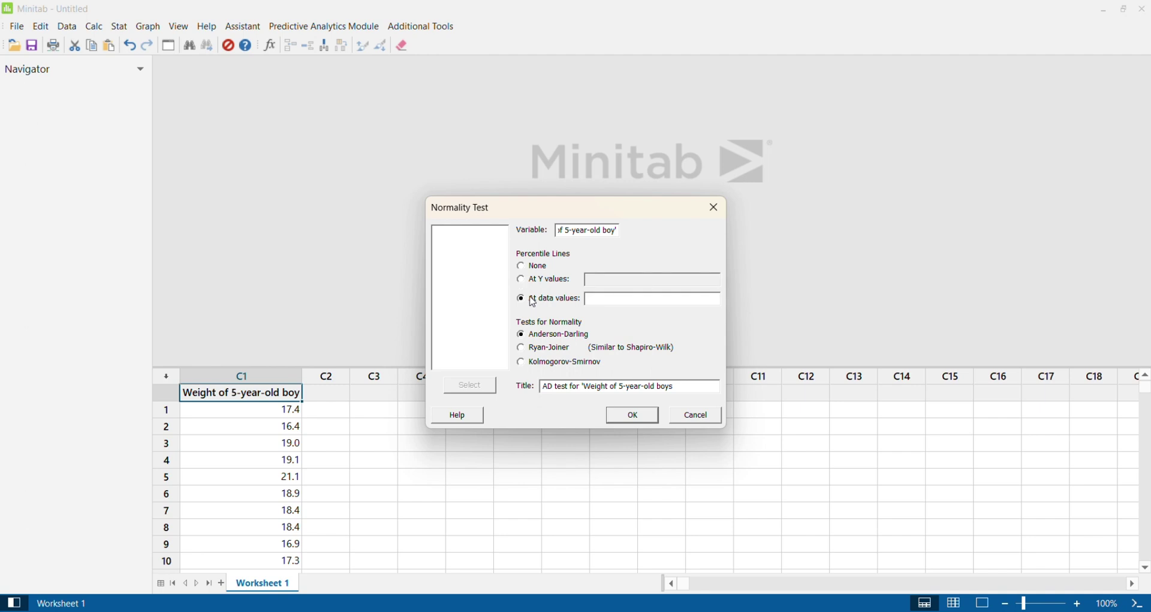
left_click(522, 270)
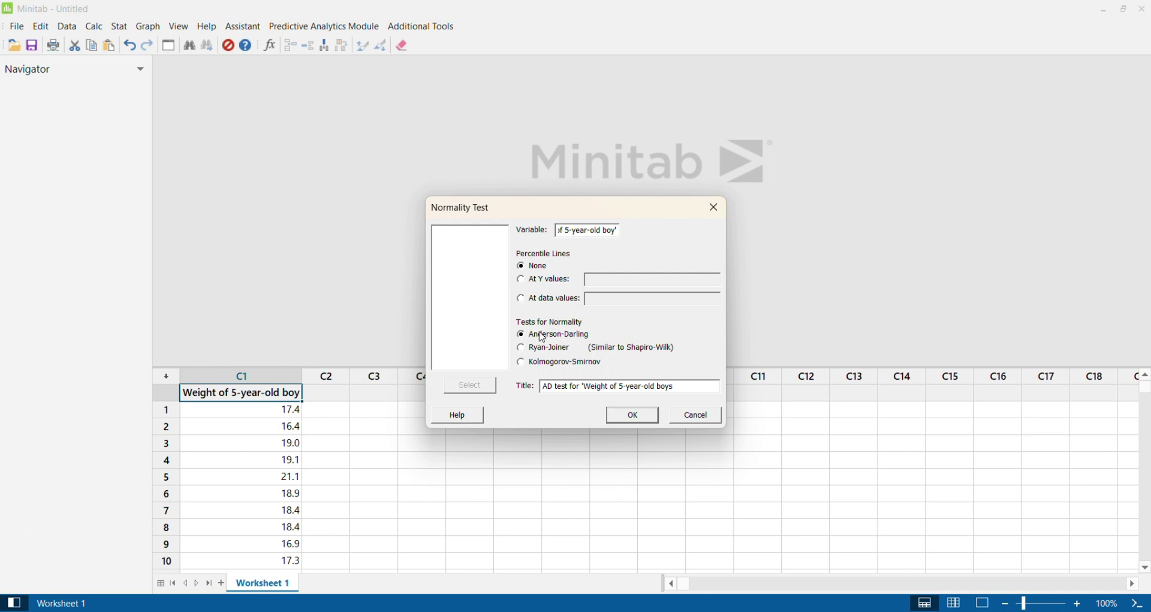
Run the Anderson-Darling normality test without percentile lines and inspect the probability plot enlarged.
left_click(631, 419)
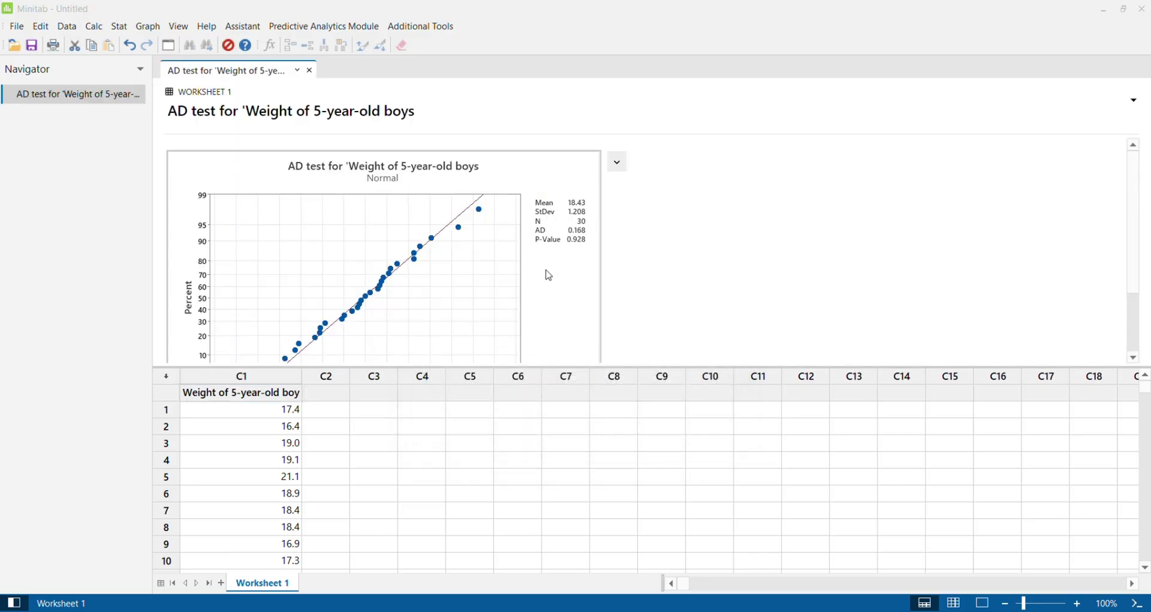
double_click(550, 275)
left_click(766, 119)
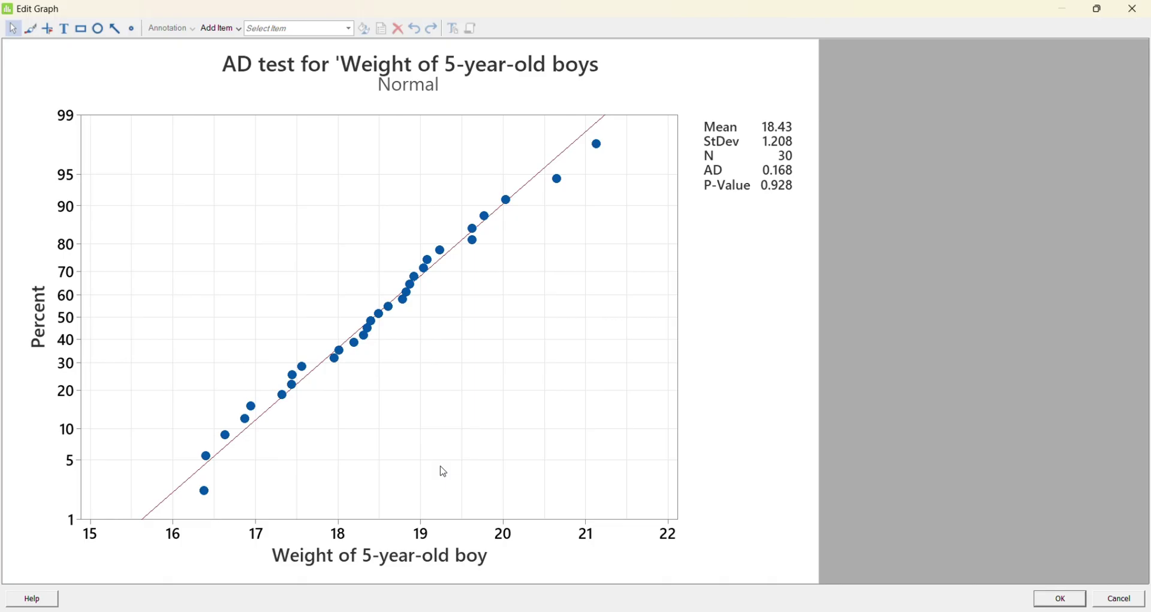
left_click(1133, 11)
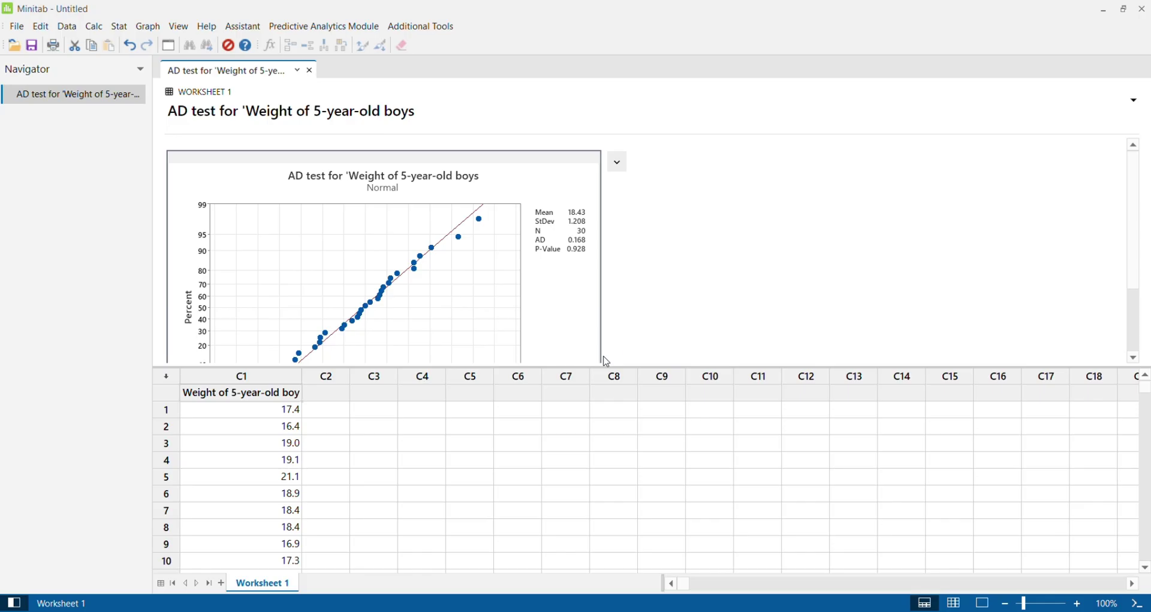
Rerun the Anderson-Darling normality test with percentile lines at data values 18.4, 19.6 and 17.2, and enlarge the resulting probability plot.
key("ctrl+e")
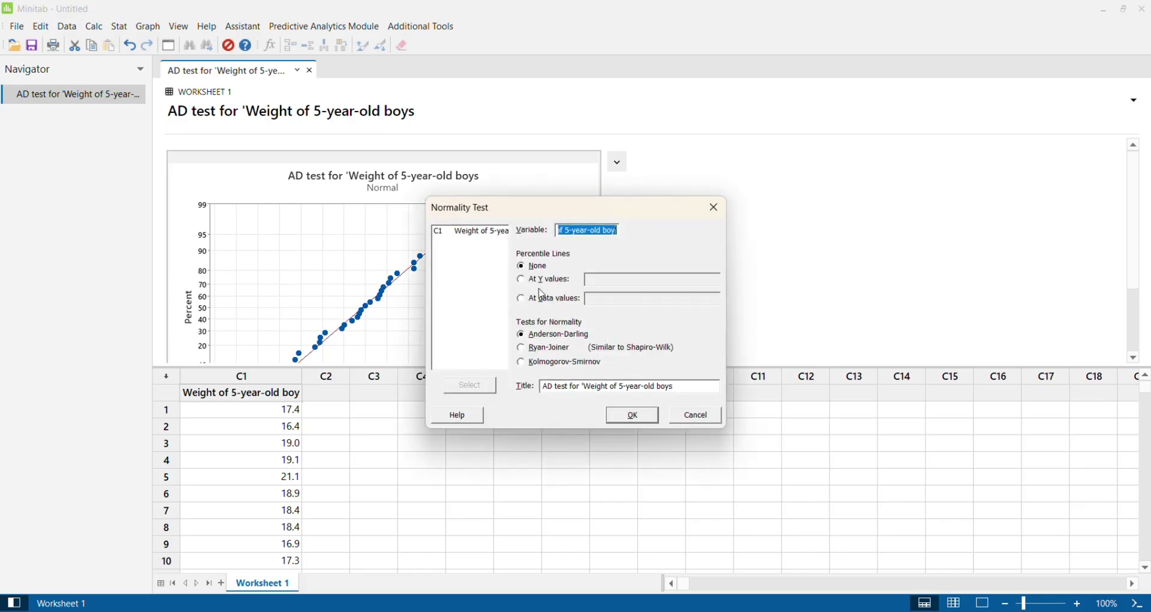
left_click_drag(566, 211, 805, 177)
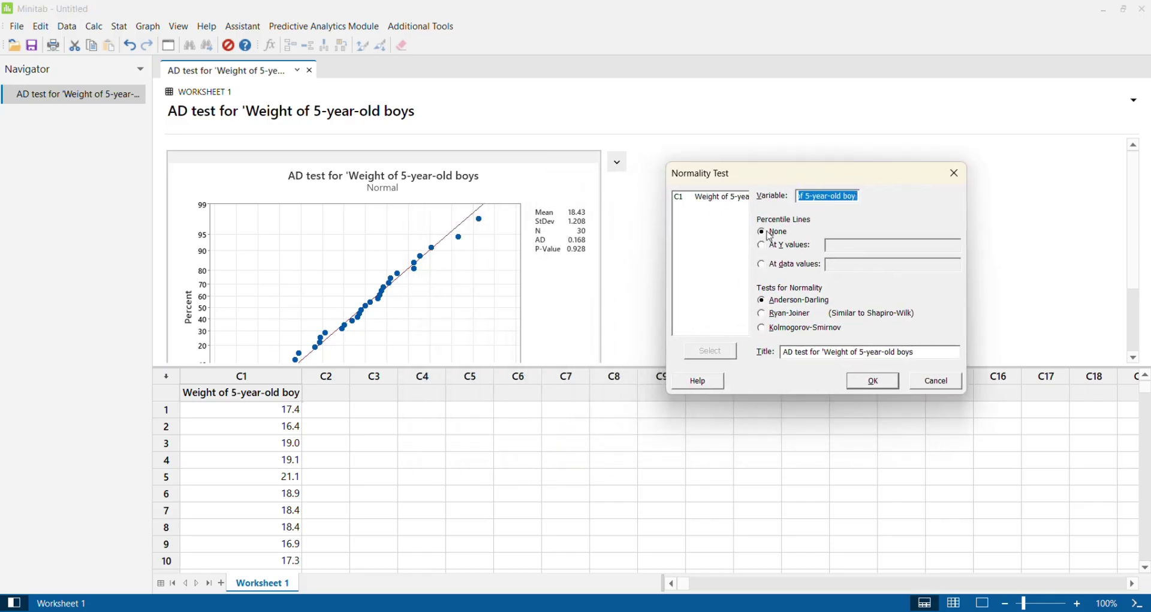
left_click(774, 270)
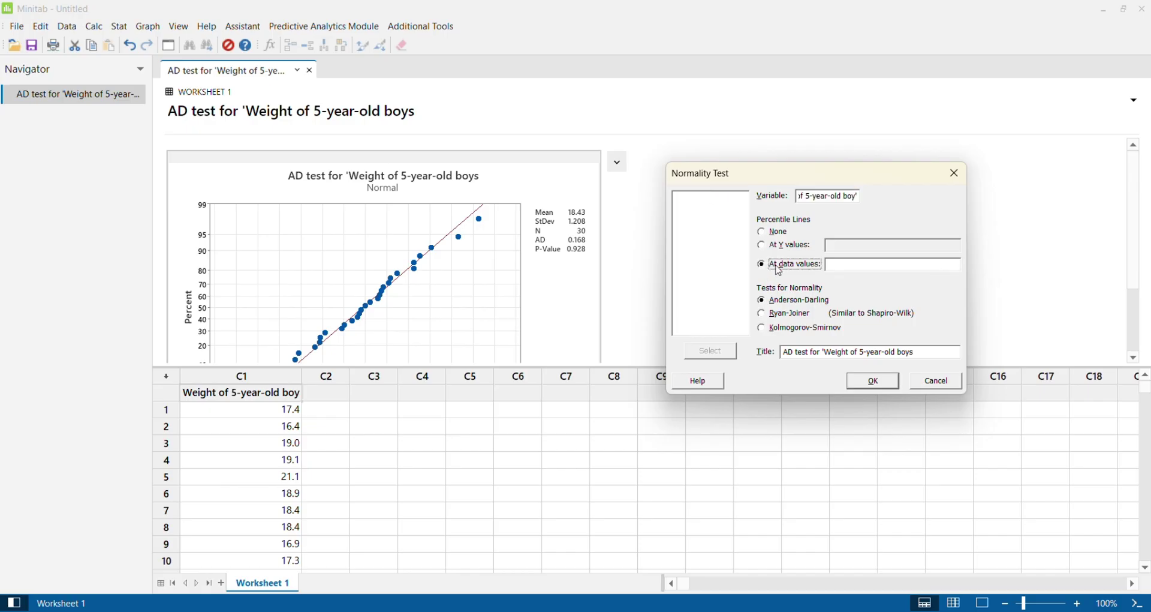
left_click(856, 262)
type("18.4")
type("19.6 17.2")
left_click(874, 383)
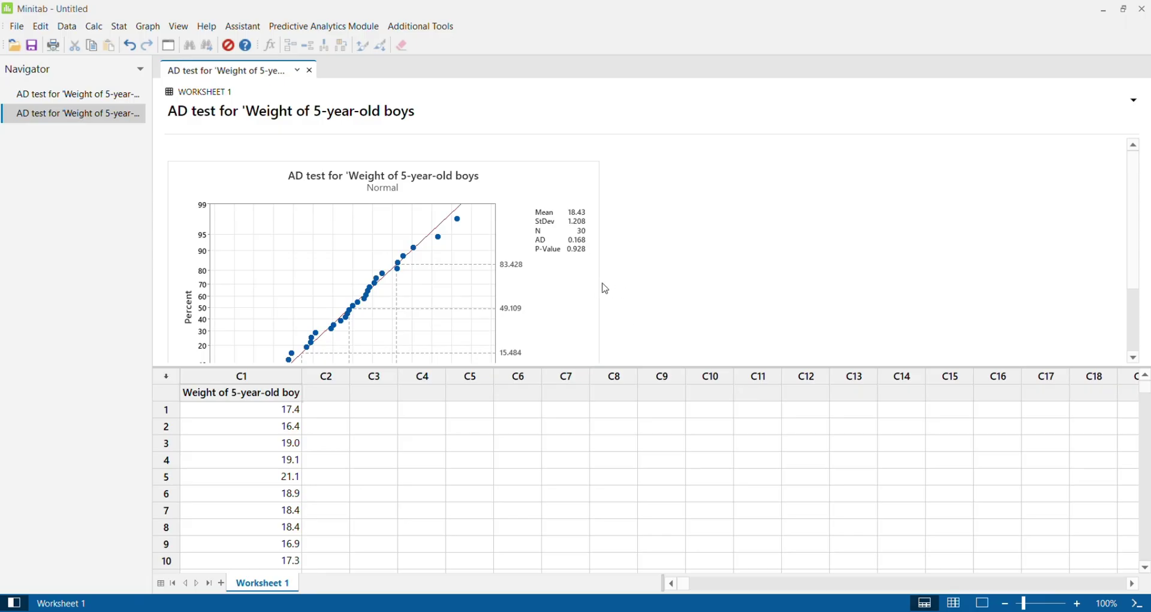
double_click(579, 293)
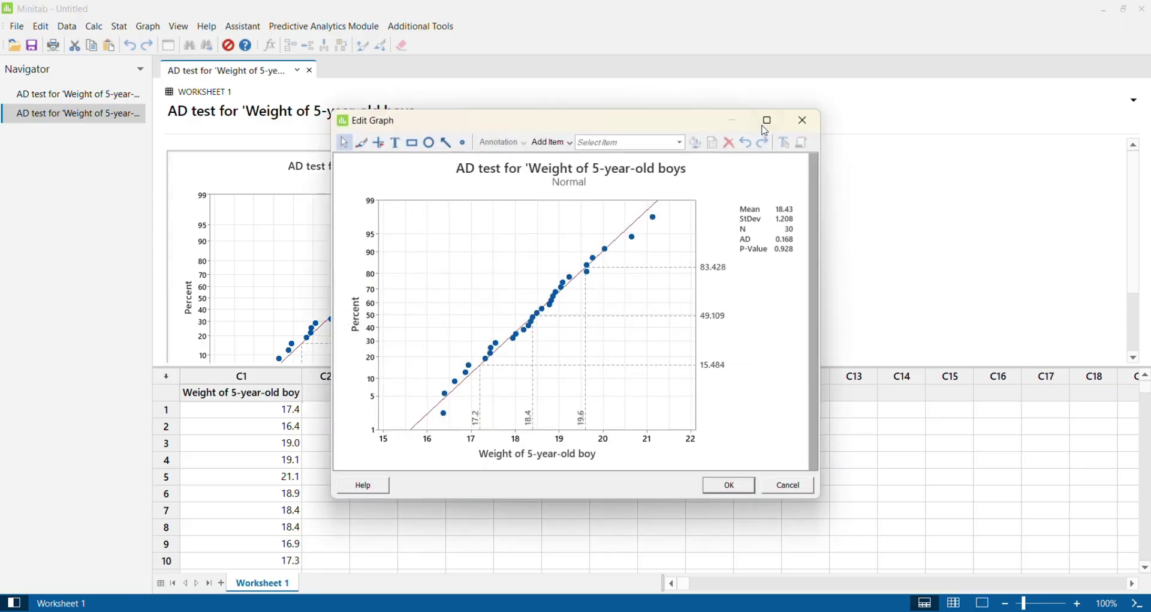
left_click(767, 120)
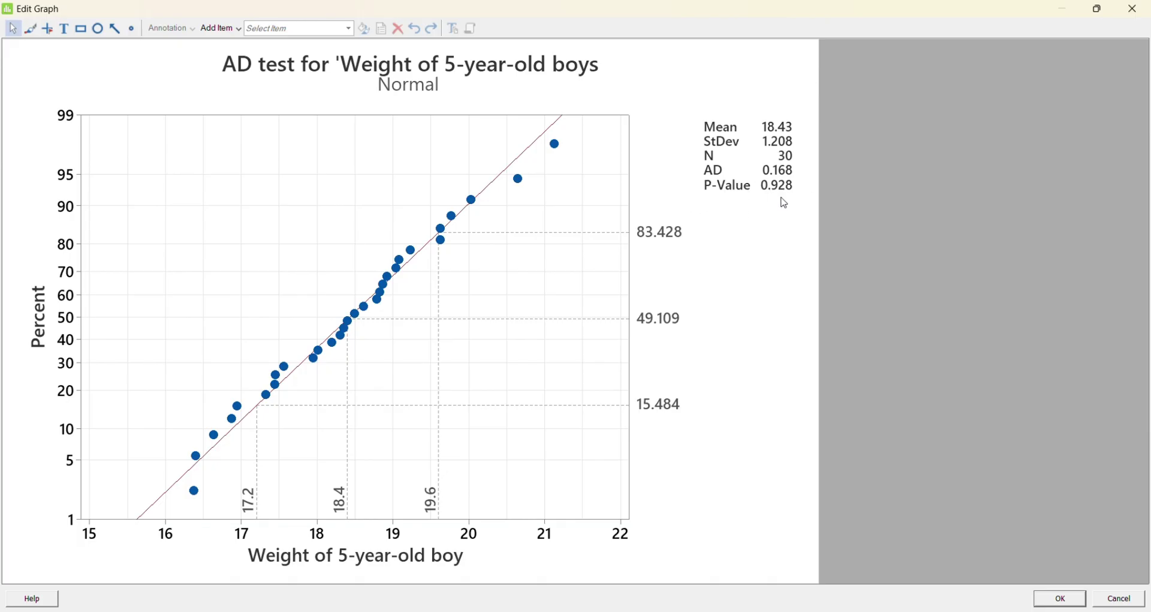
Switch to the AndersonDarling workbook, read the p-value formulas and decision rule in the theory table, and return to the top of the Minitab sheet.
mouse_move(752, 608)
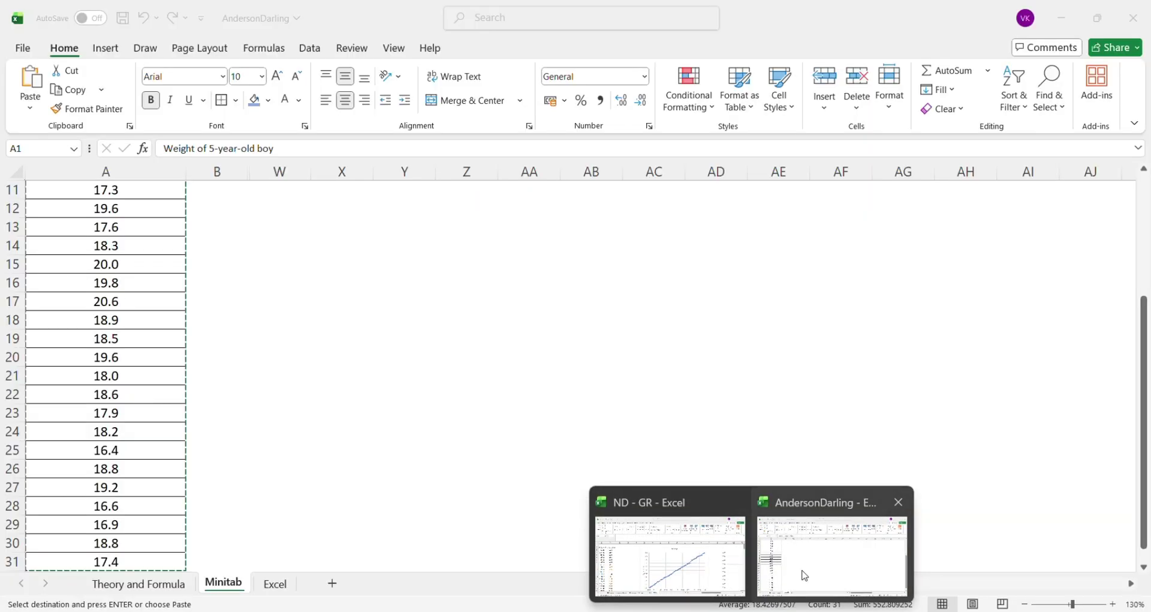
left_click(804, 574)
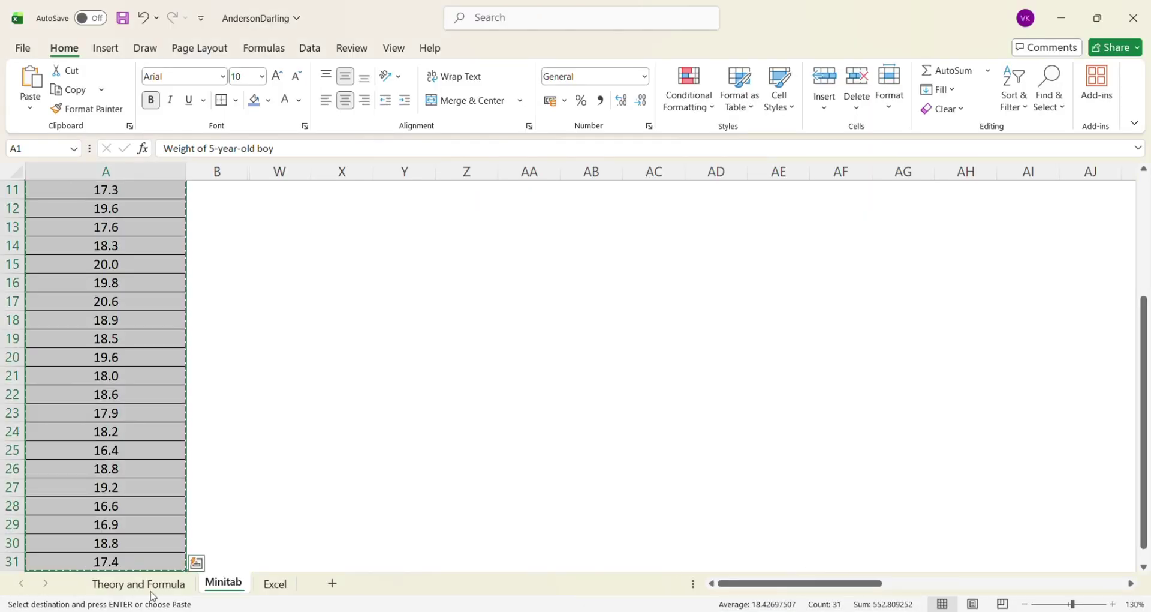
left_click(131, 584)
scroll(515, 413, "down", 5)
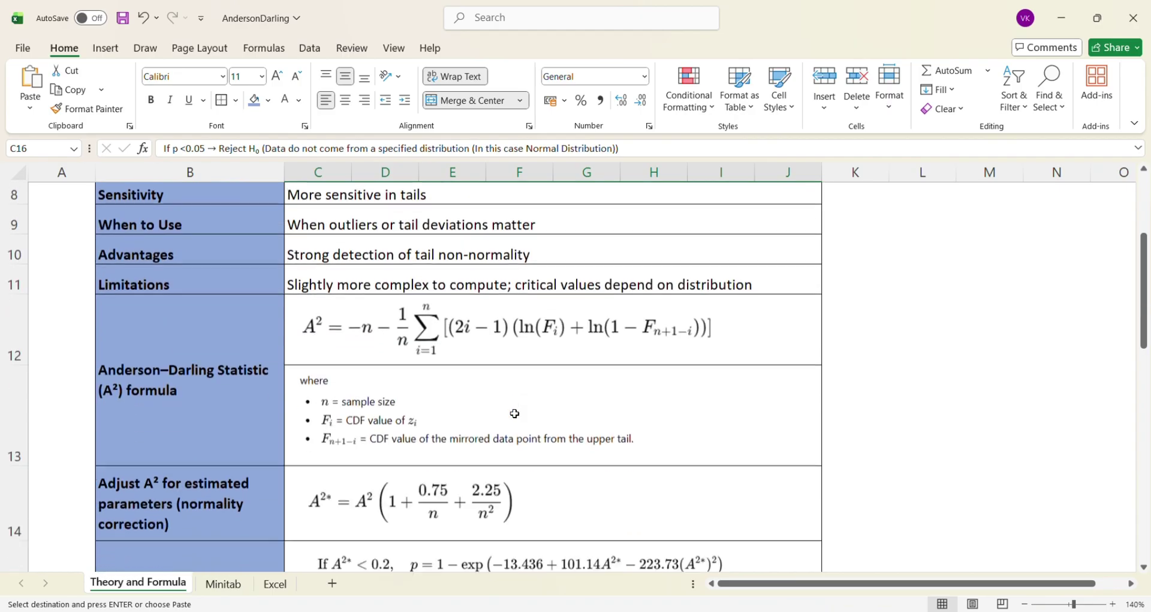
scroll(514, 413, "up", 1)
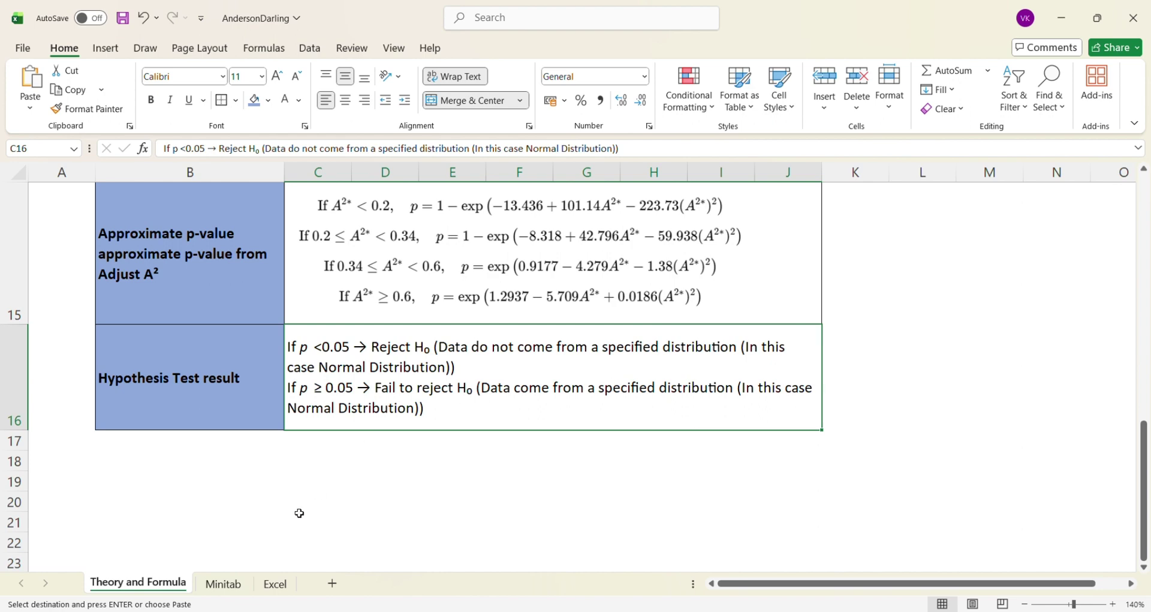
left_click(230, 580)
left_click(336, 358)
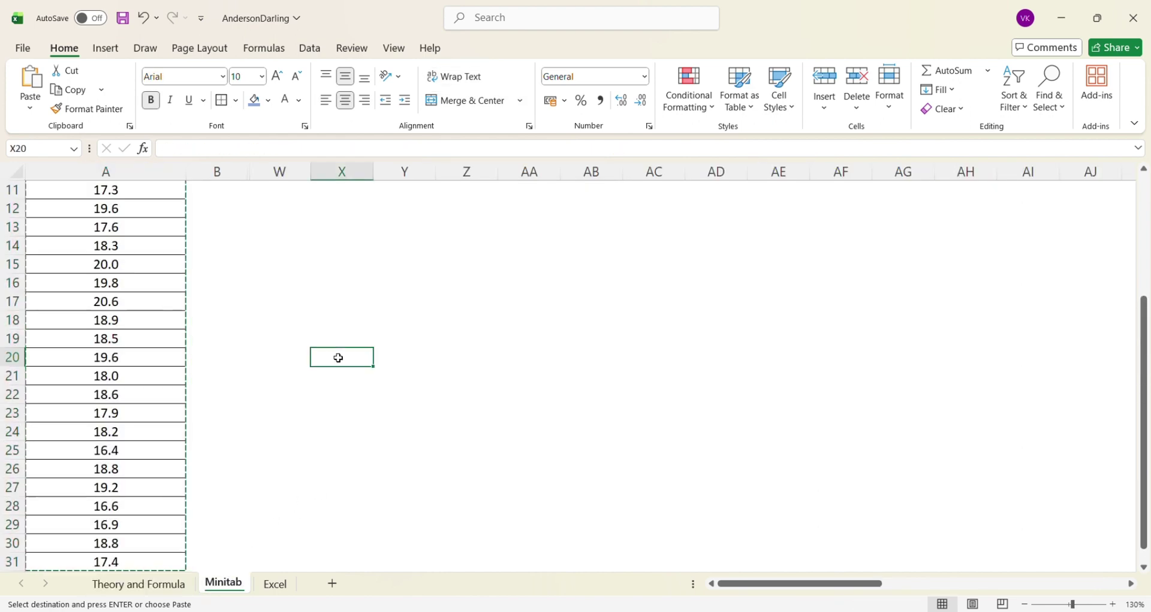
key("ctrl+Up")
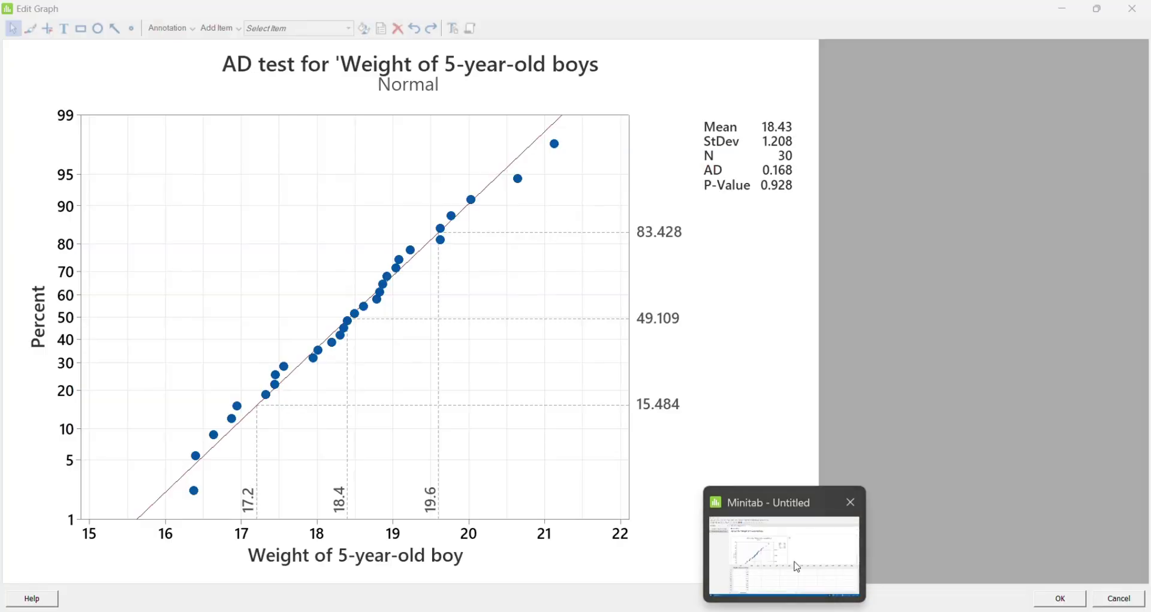
Close the enlarged graph in Minitab, copy the probability plot with percentile lines, and paste it at cell X5 of the Excel workbook's Minitab sheet.
left_click(794, 560)
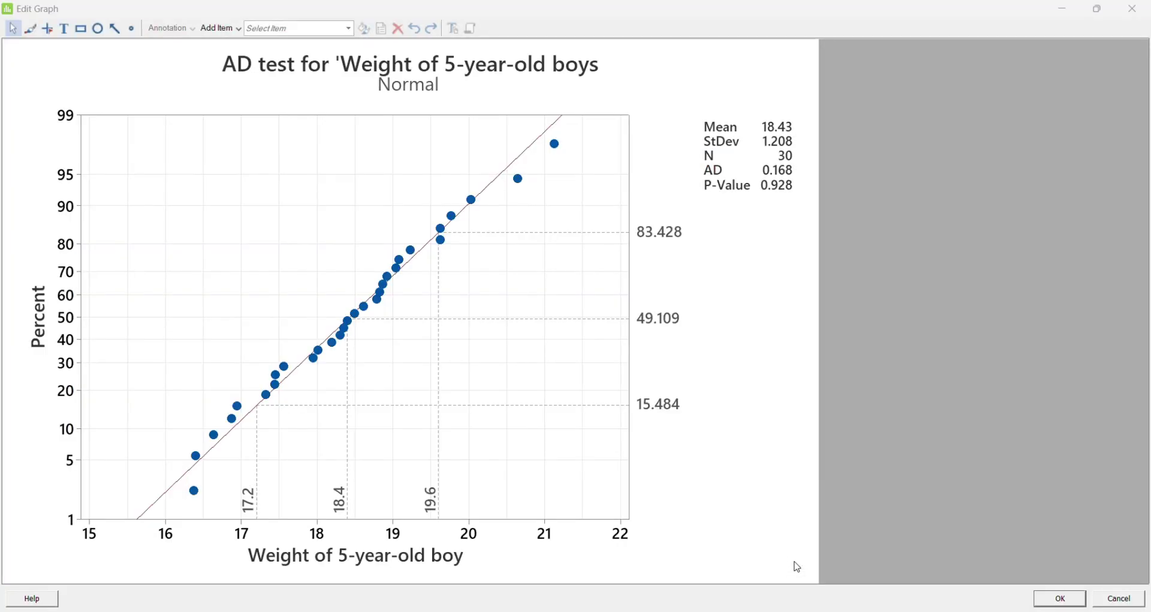
right_click(704, 245)
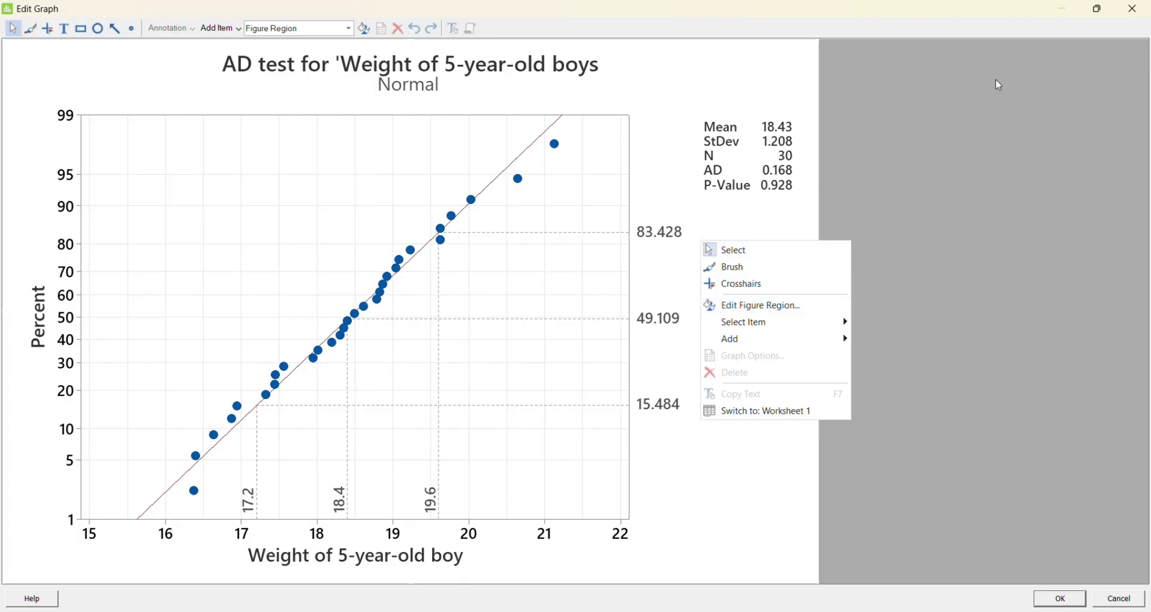
left_click(1144, 11)
left_click(1144, 10)
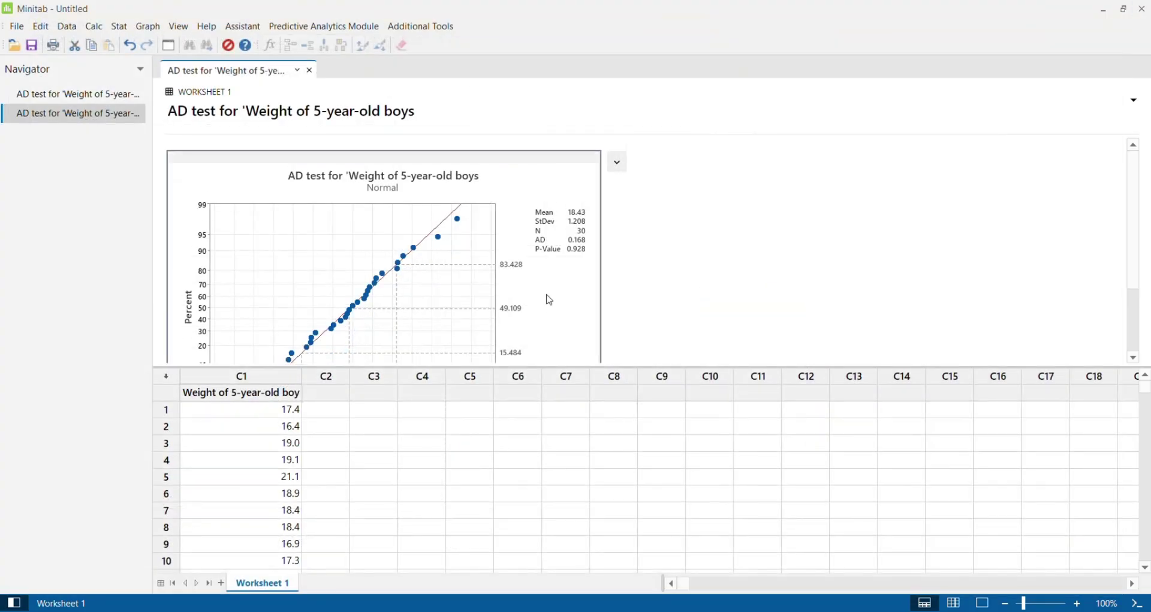
right_click(583, 271)
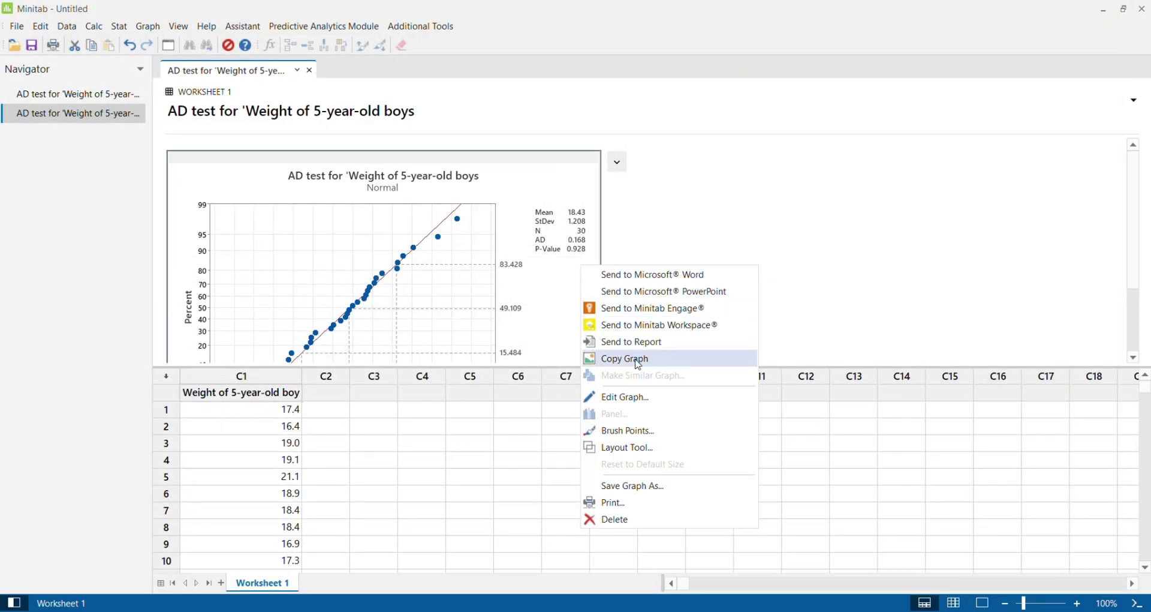
left_click(638, 359)
key("alt+Tab")
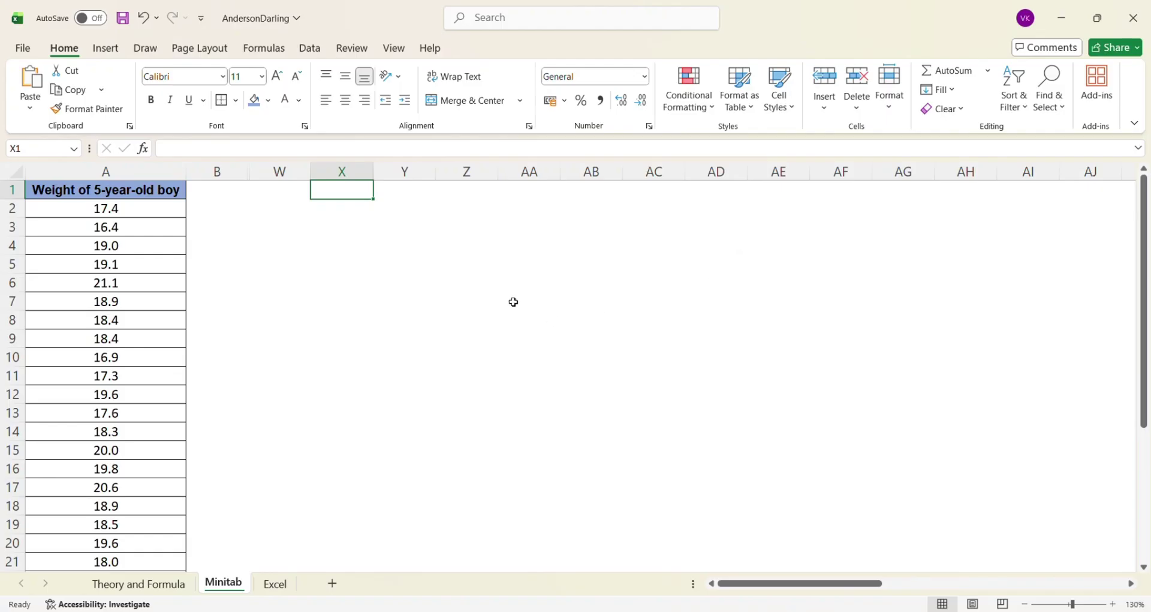
left_click(346, 265)
key("ctrl+v")
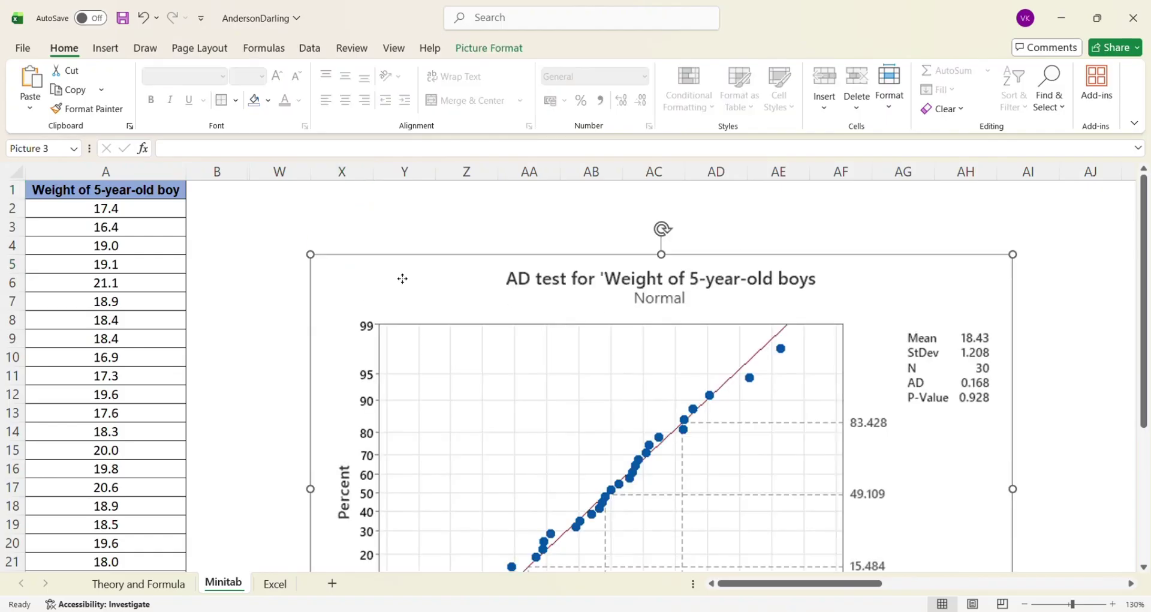
Shrink the pasted plot picture and move it beside the weight data, starting at row 1 in column B.
left_click_drag(403, 278, 321, 213)
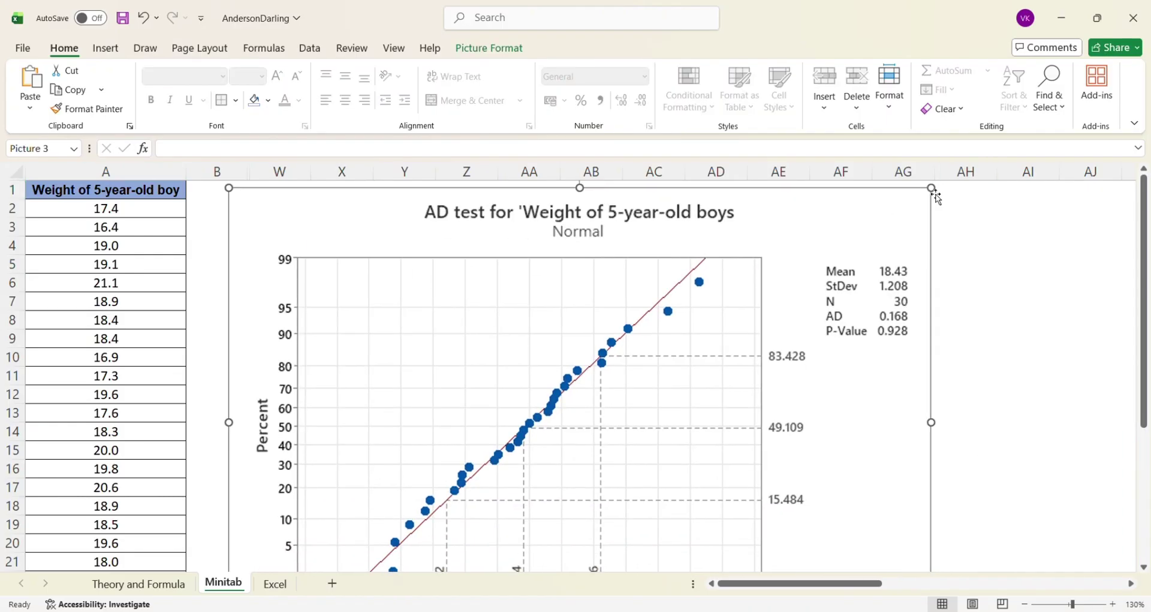
left_click_drag(932, 188, 732, 250)
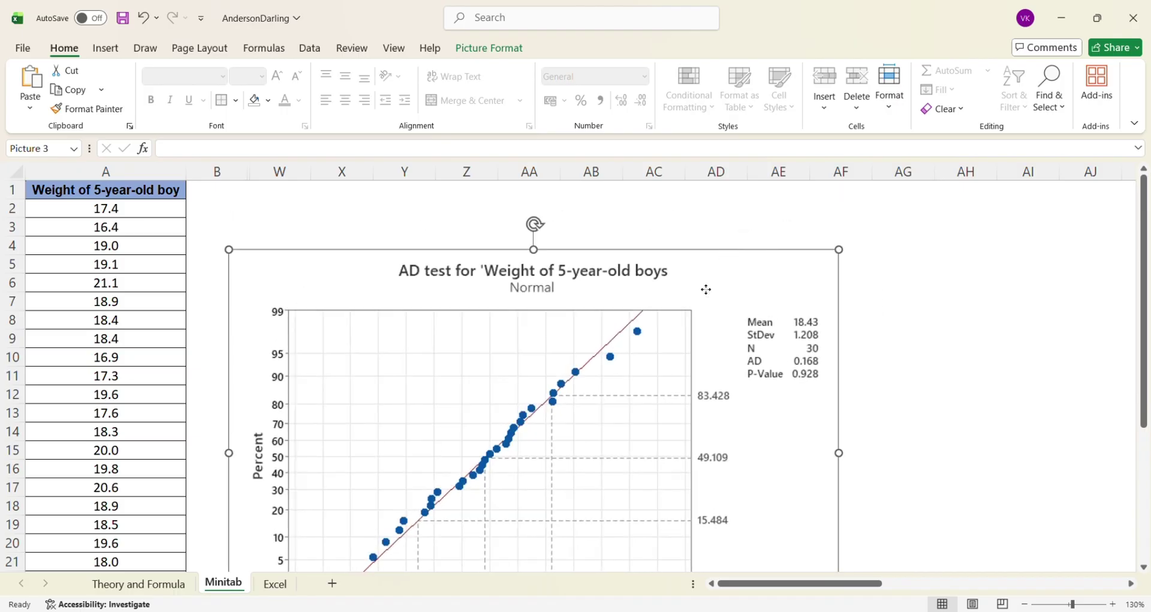
left_click_drag(706, 289, 699, 226)
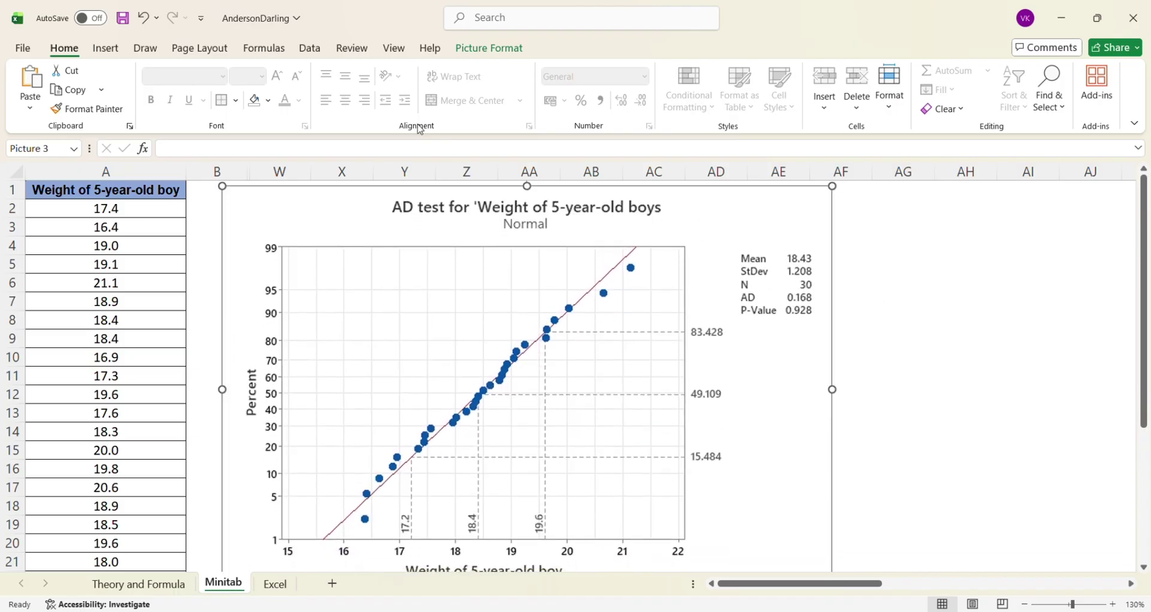
Draw a rectangle about 2.1 cm high and 2.57 cm wide around the plot's statistics, with no fill and a red outline.
left_click(105, 48)
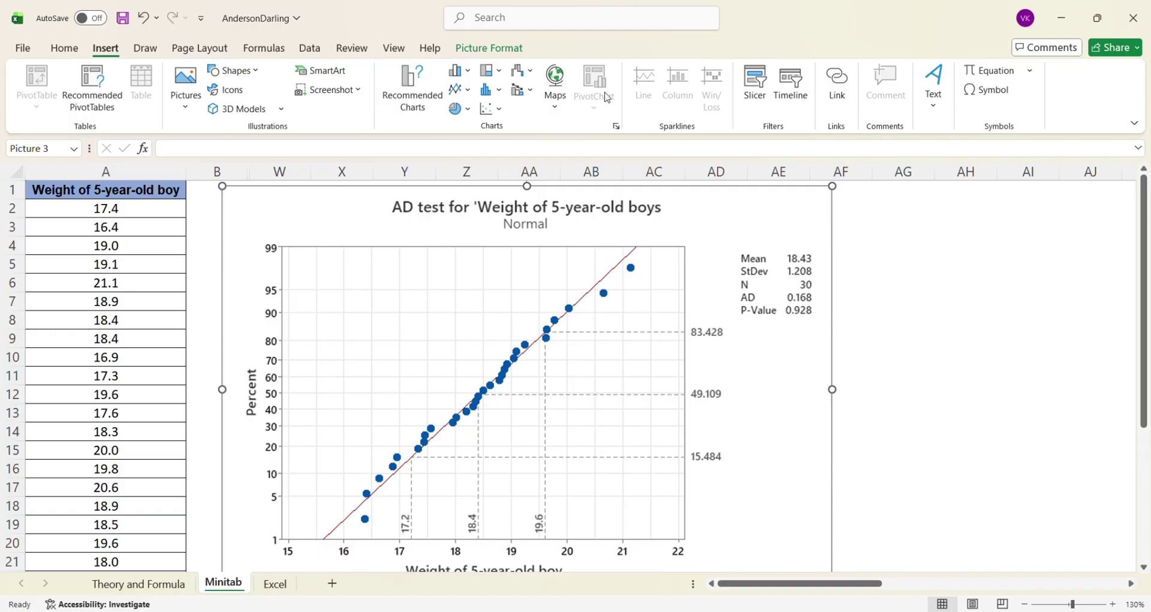
left_click(253, 71)
left_click(269, 112)
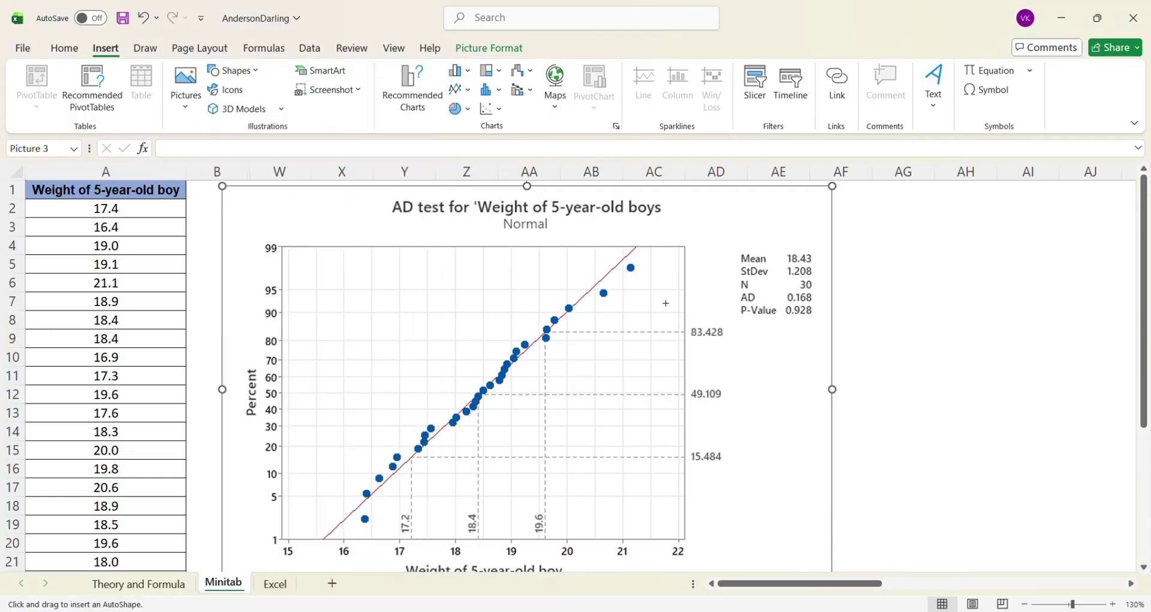
left_click_drag(730, 244, 827, 322)
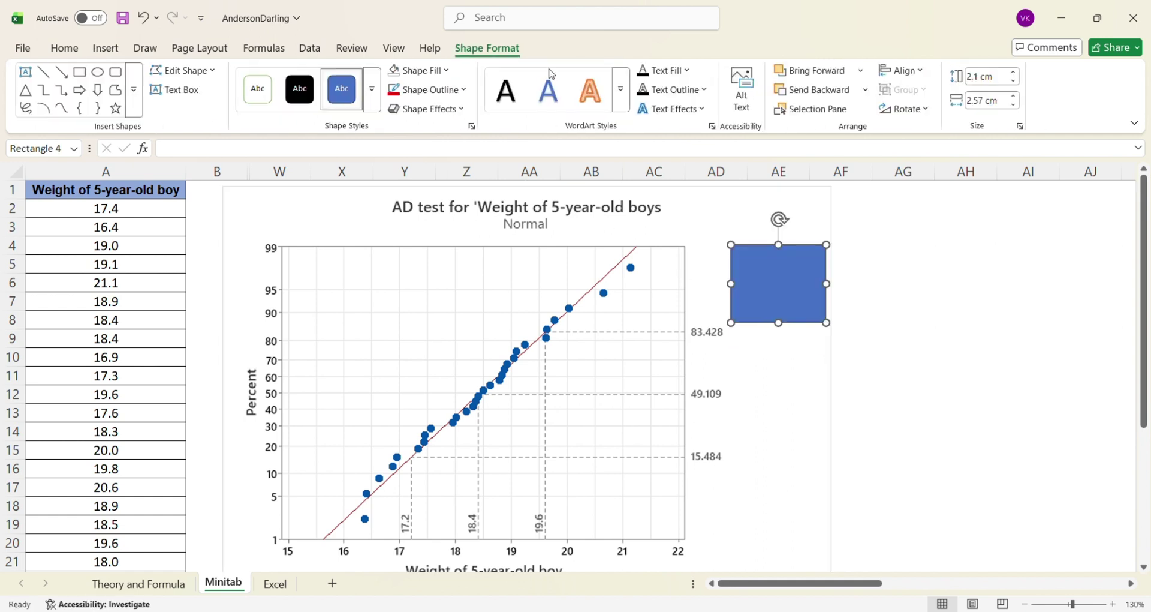
left_click(399, 73)
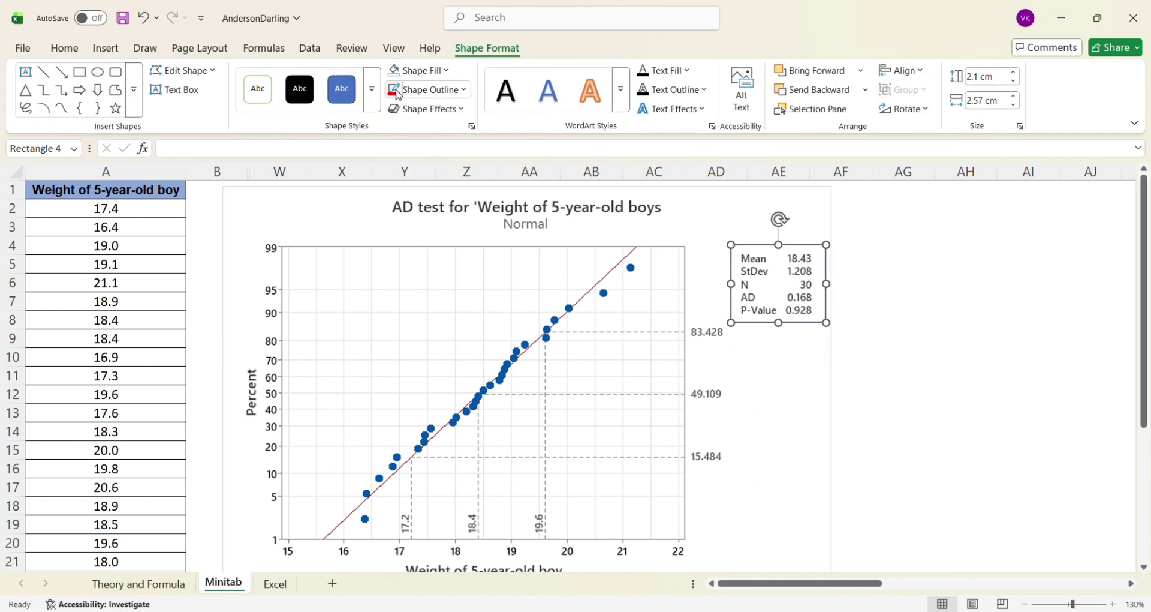
left_click(394, 90)
left_click(796, 379)
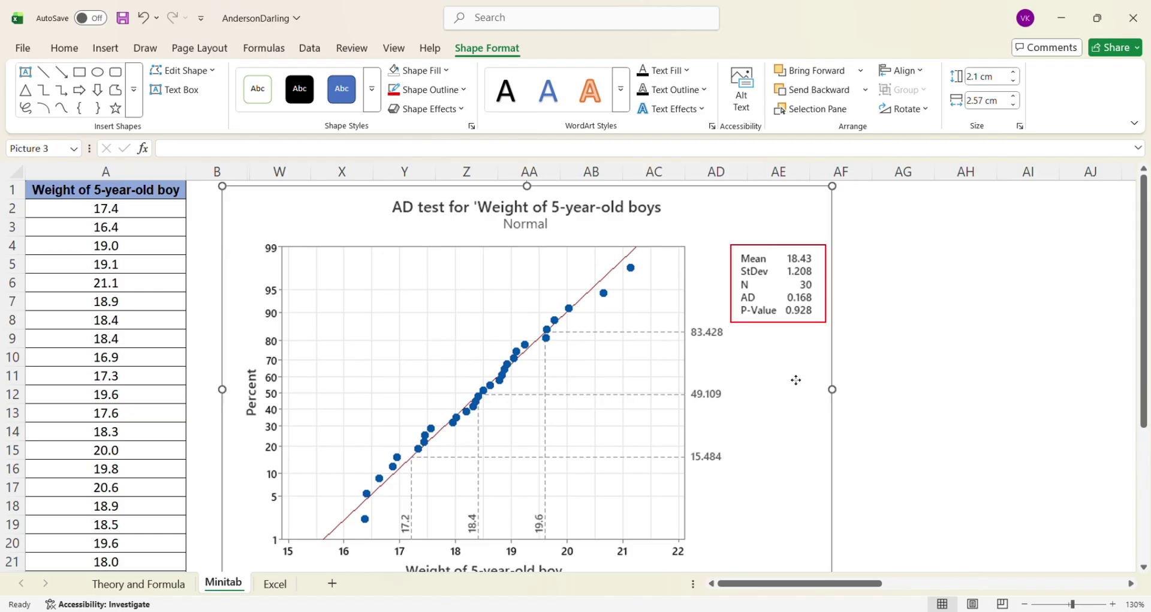
Duplicate the red rectangle around the statistics and select the copy.
left_click(809, 323)
left_click_drag(809, 322, 802, 301)
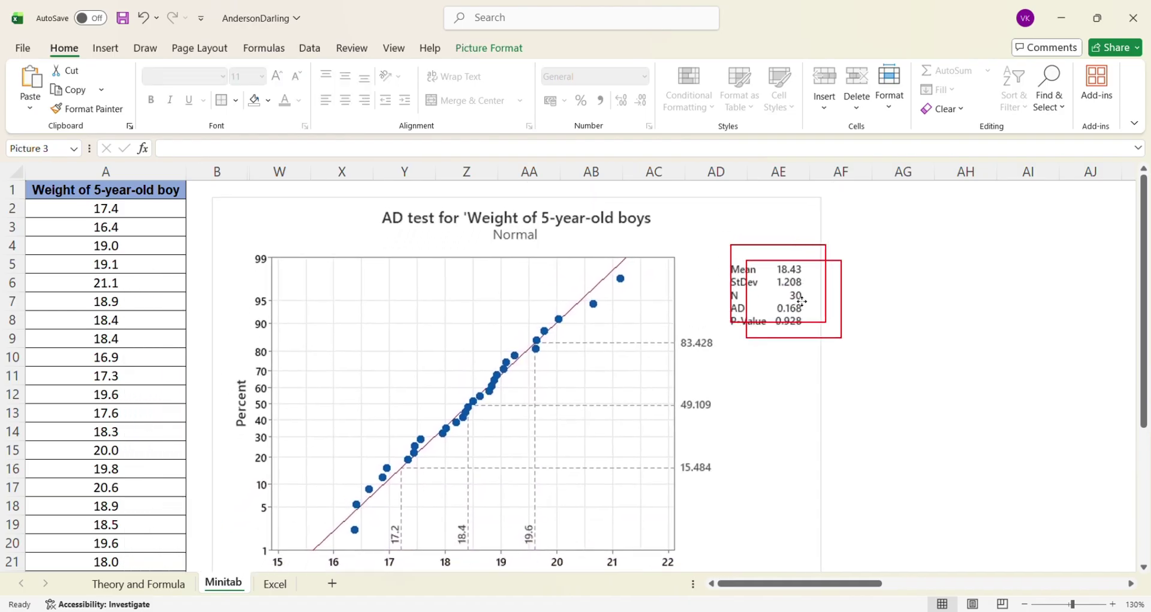
left_click(841, 299)
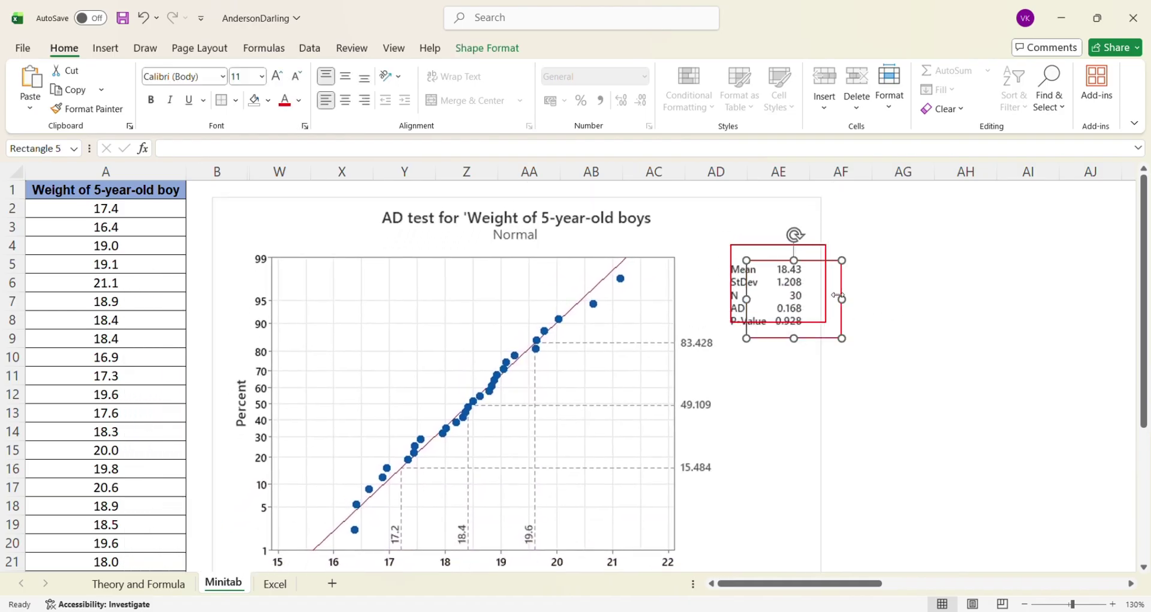
left_click_drag(848, 264, 767, 340)
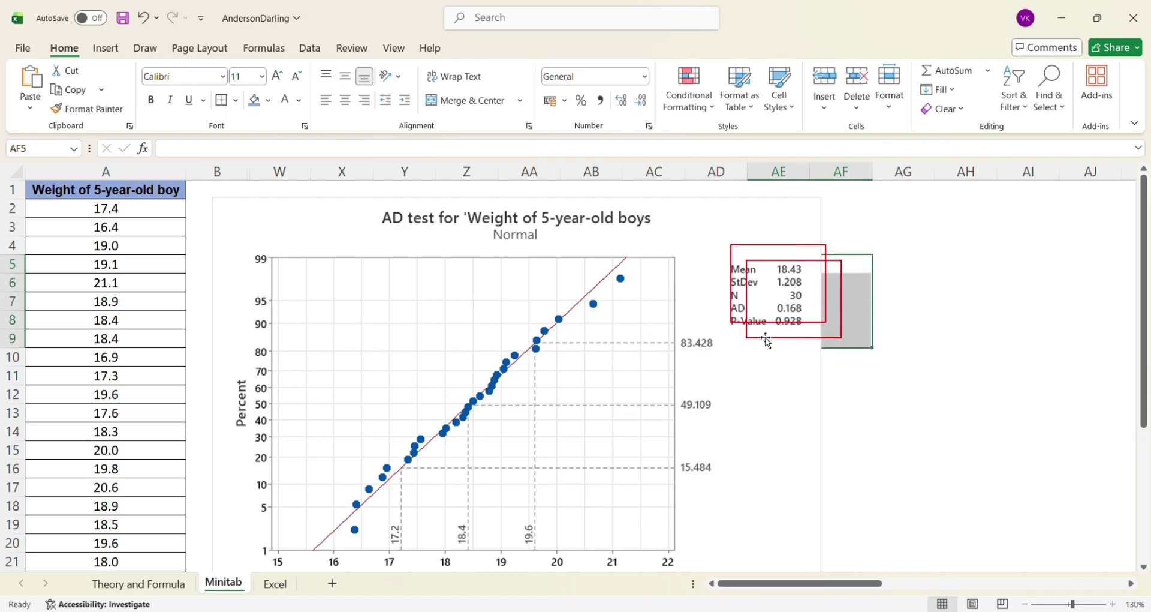
left_click(765, 337)
left_click(765, 337)
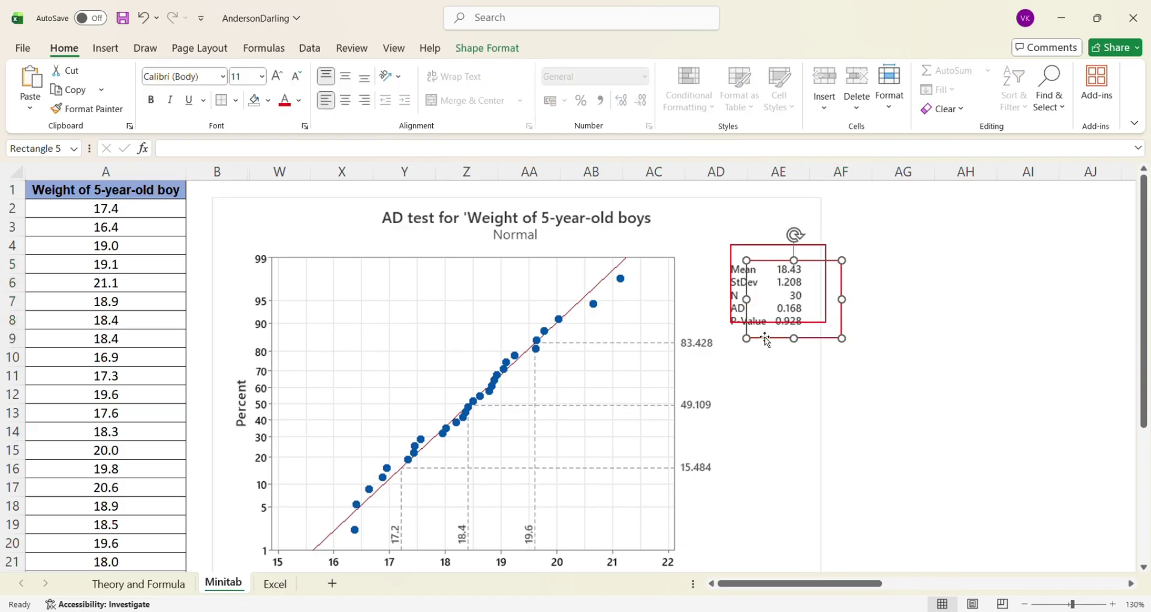
Move the copied rectangle to the percentile labels beside the plot and stretch it downward to enclose 83.428, 49.109 and 15.484.
key("Left")
key("Left")
key("Left")
key("Left")
key("Left")
key("Left")
key("Left")
key("Left")
key("Left")
key("Left")
key("Left")
key("Left")
key("Left")
key("Left")
key("Left")
key("Left")
key("Left")
key("Left")
key("Left")
key("Left")
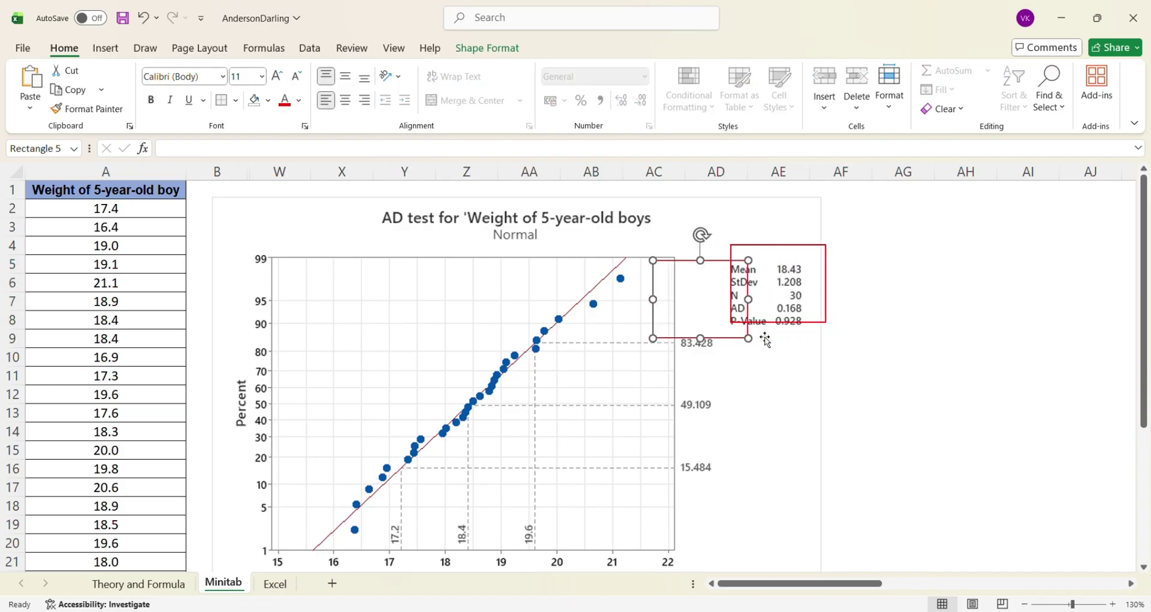
key("Down")
key("Down")
key("Down")
key("Down")
key("Down")
key("Down")
key("Down")
key("Down")
key("Down")
key("Down")
key("Down")
key("Down")
key("Down")
key("Down")
key("Down")
key("Down")
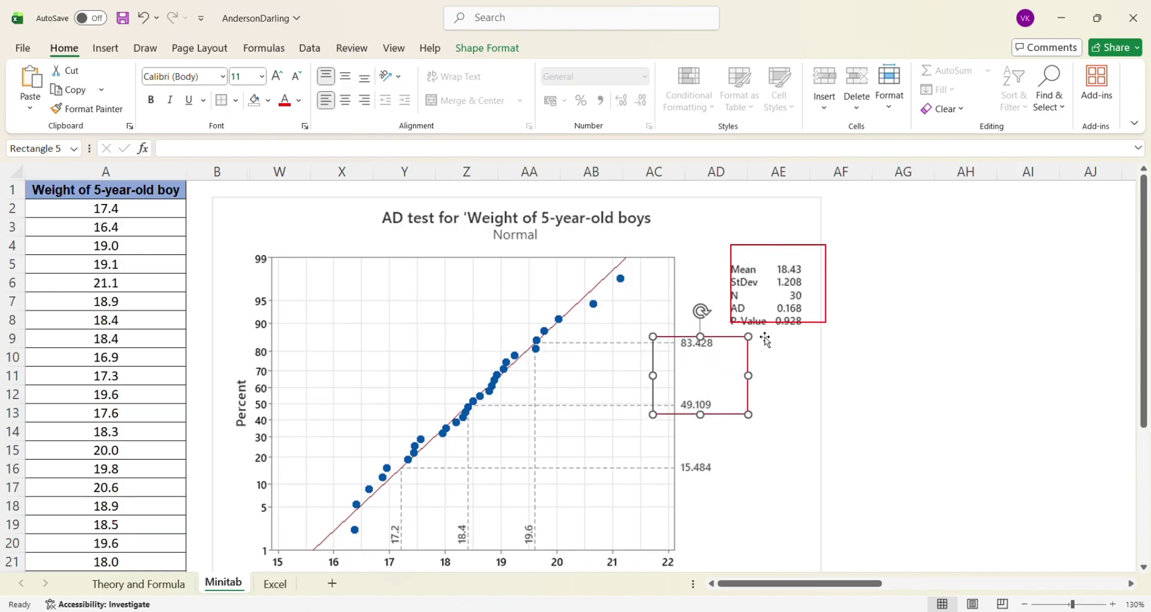
key("Up")
key("Up")
key("Up")
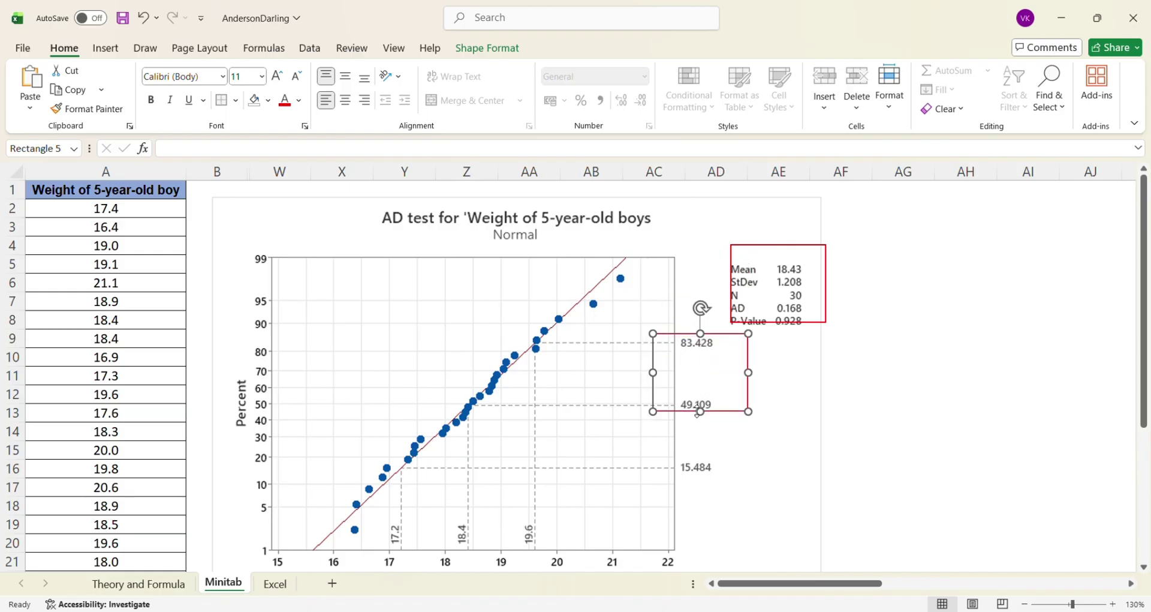
left_click_drag(701, 411, 699, 482)
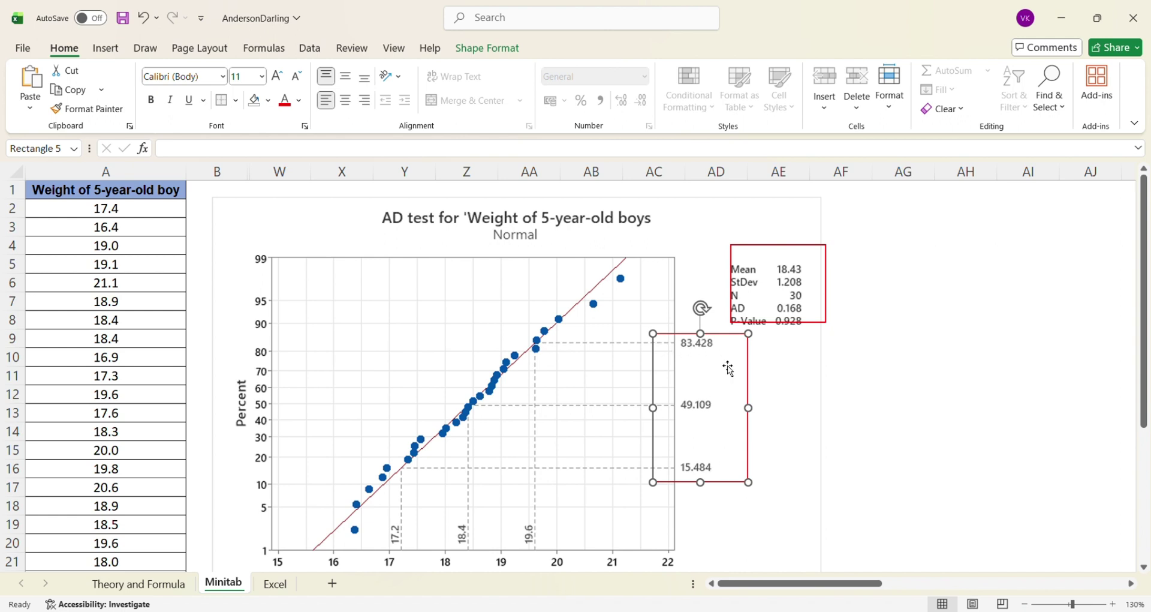
left_click(945, 331)
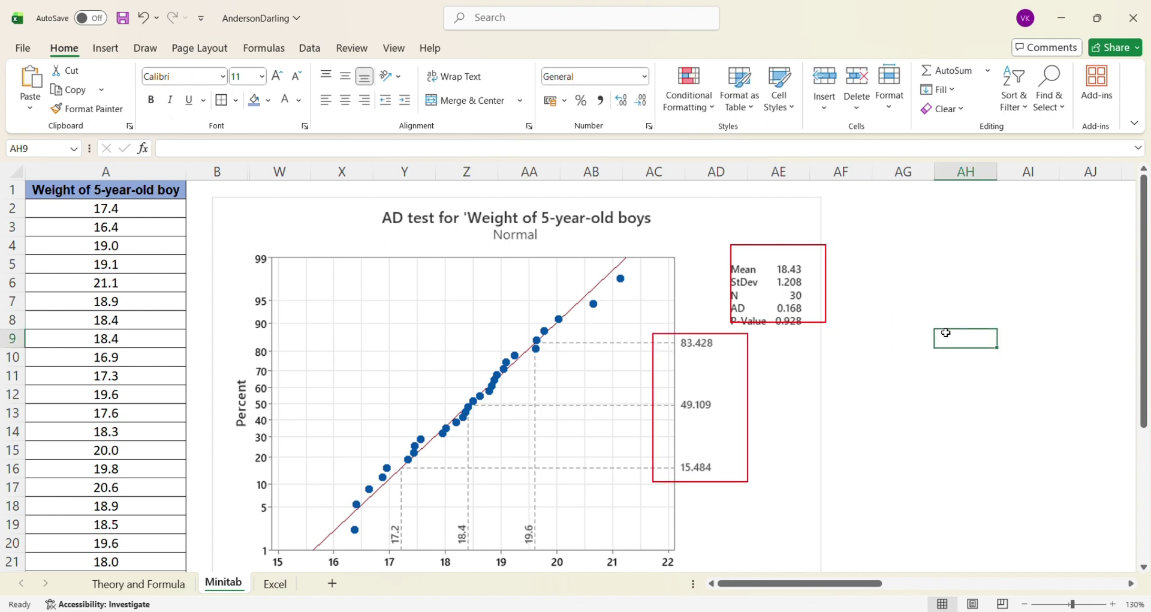
Enter 83.428 in cell AH9 and 15.484 in cell AH10 as scratch values.
type("83")
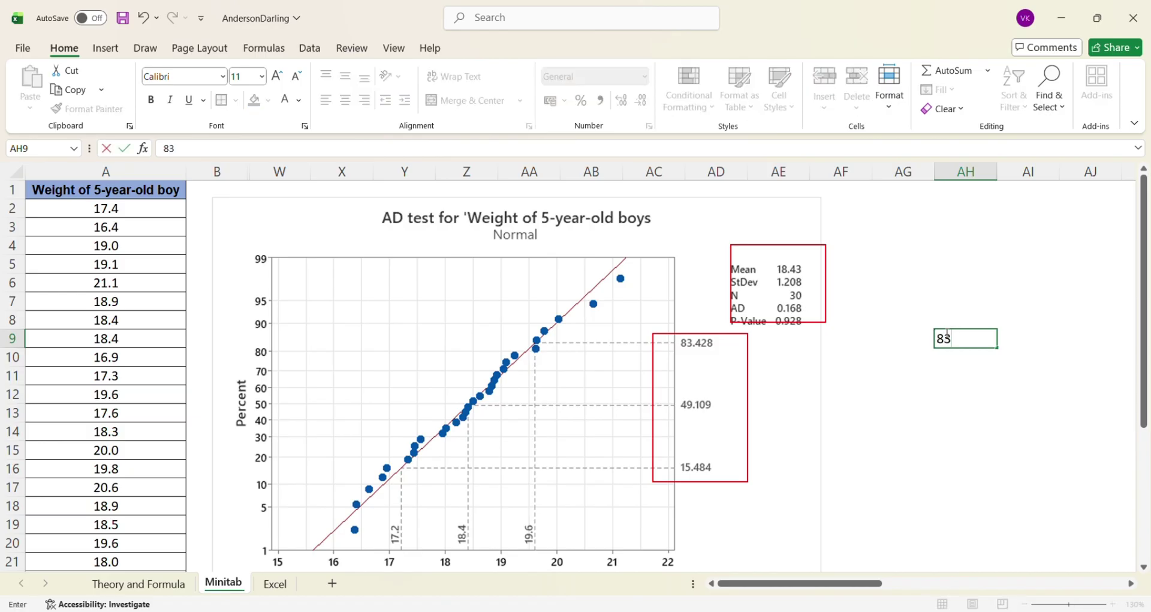
type(".428")
key("Return")
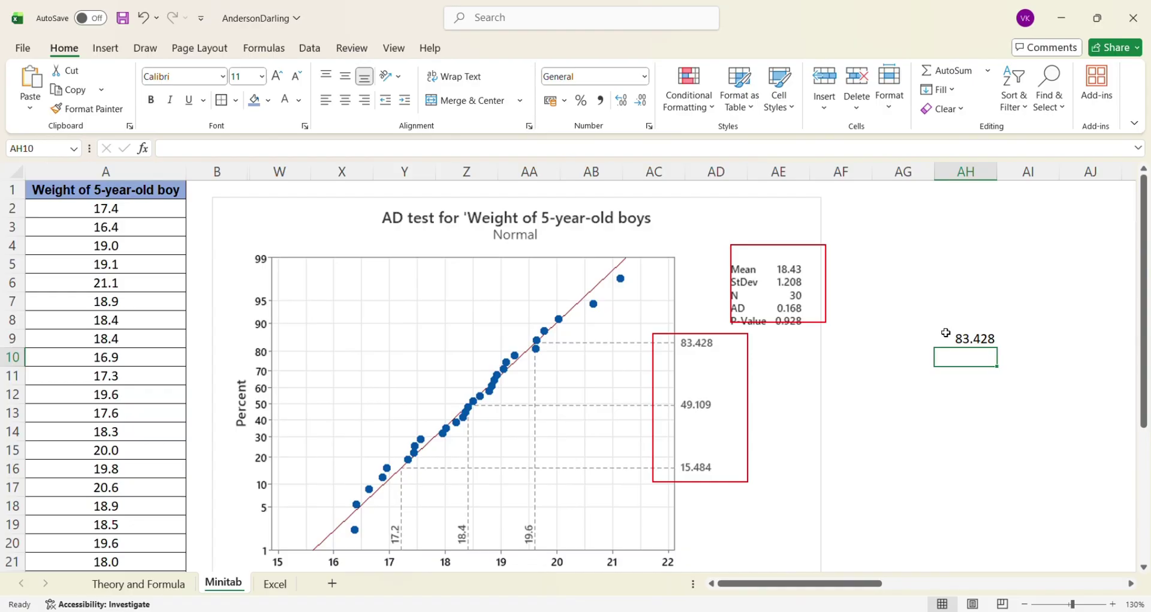
type("1")
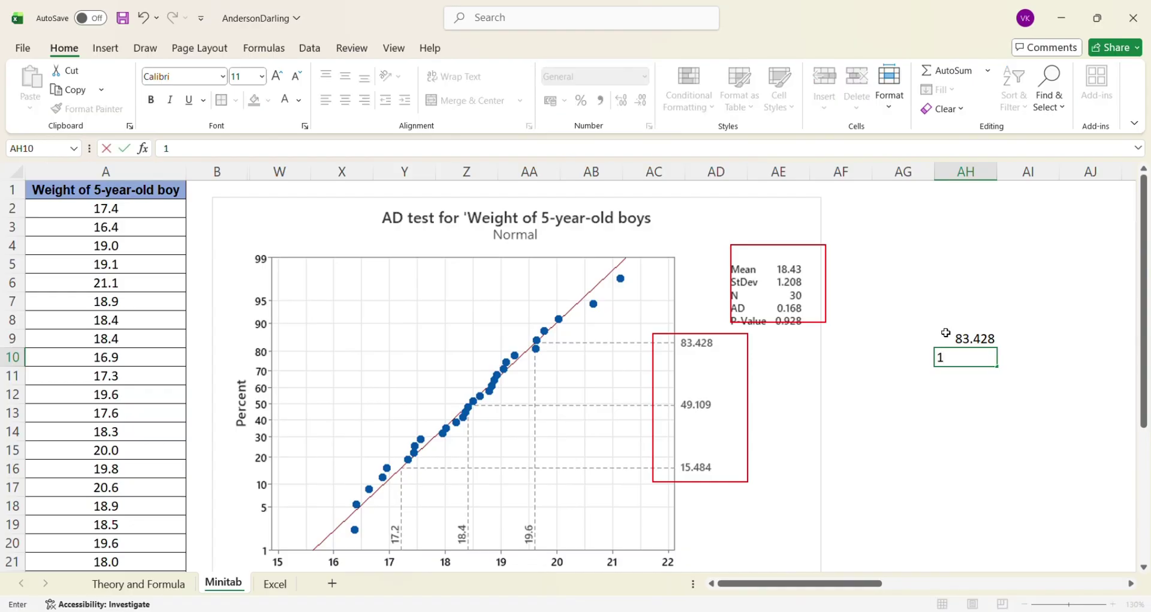
type("5.484")
key("Return")
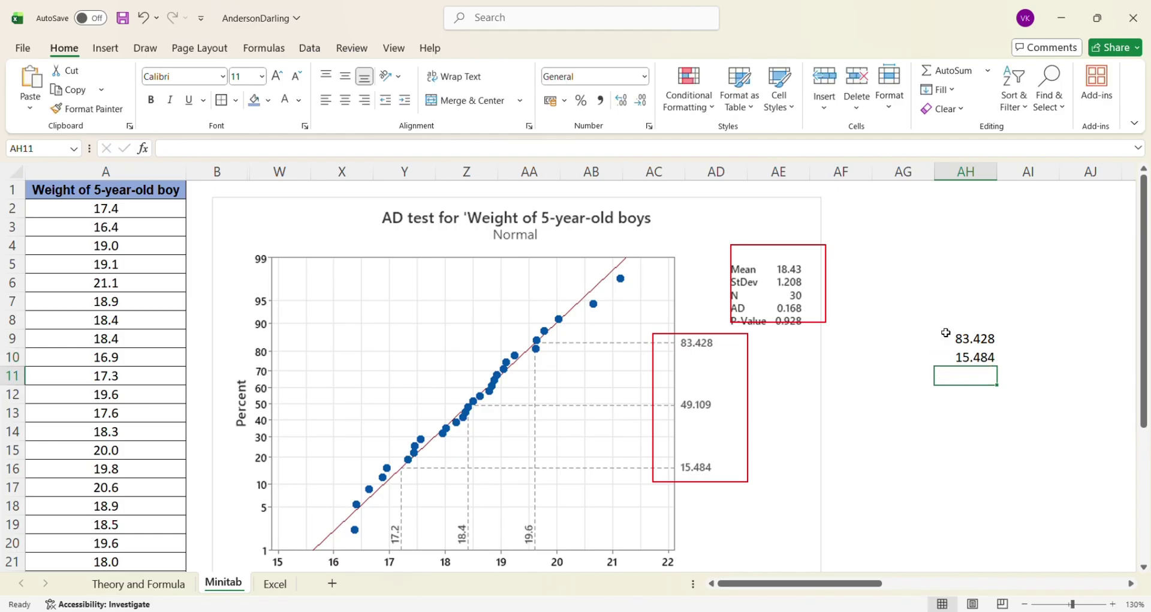
Calculate the difference between the two percentiles in AH11 with the formula =AH9-AH10.
type("=")
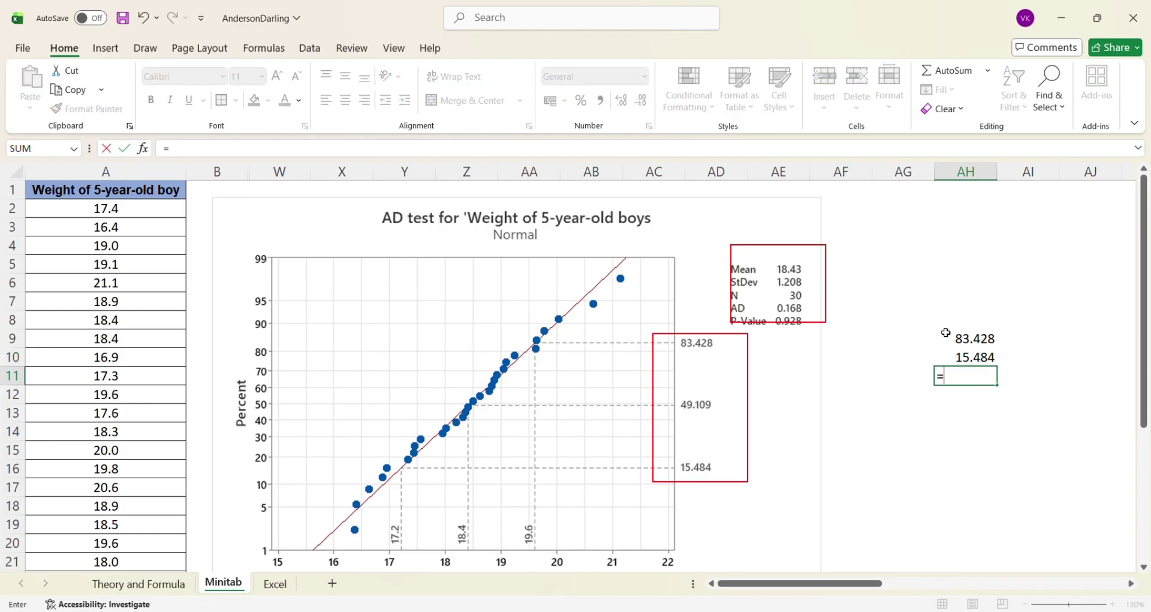
key("Up")
key("Up")
type("-")
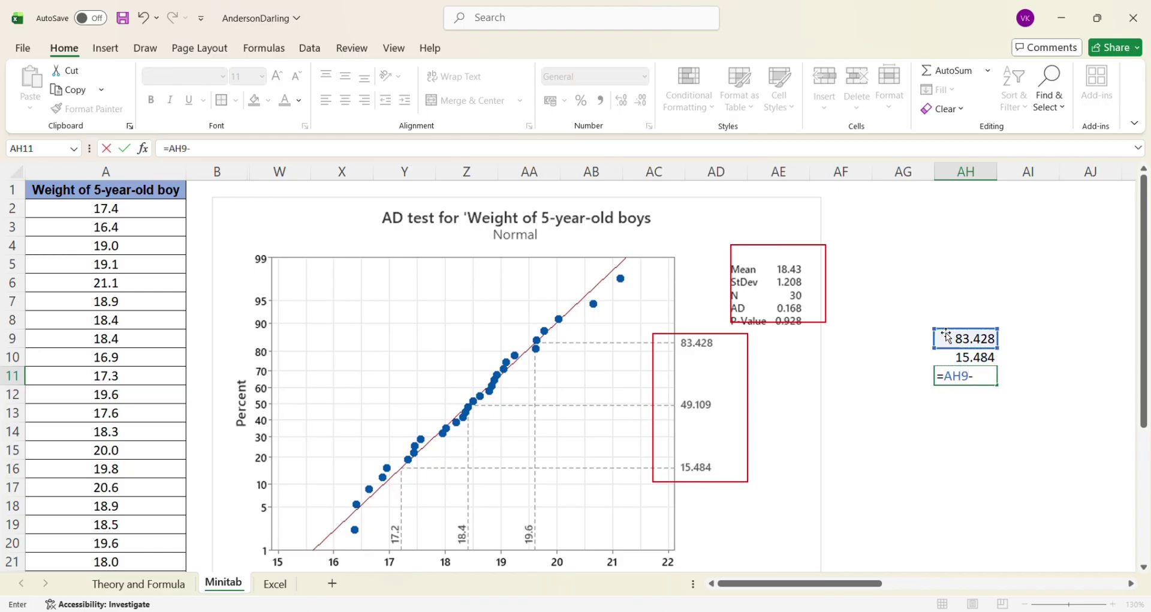
key("Up")
key("Return")
key("Up")
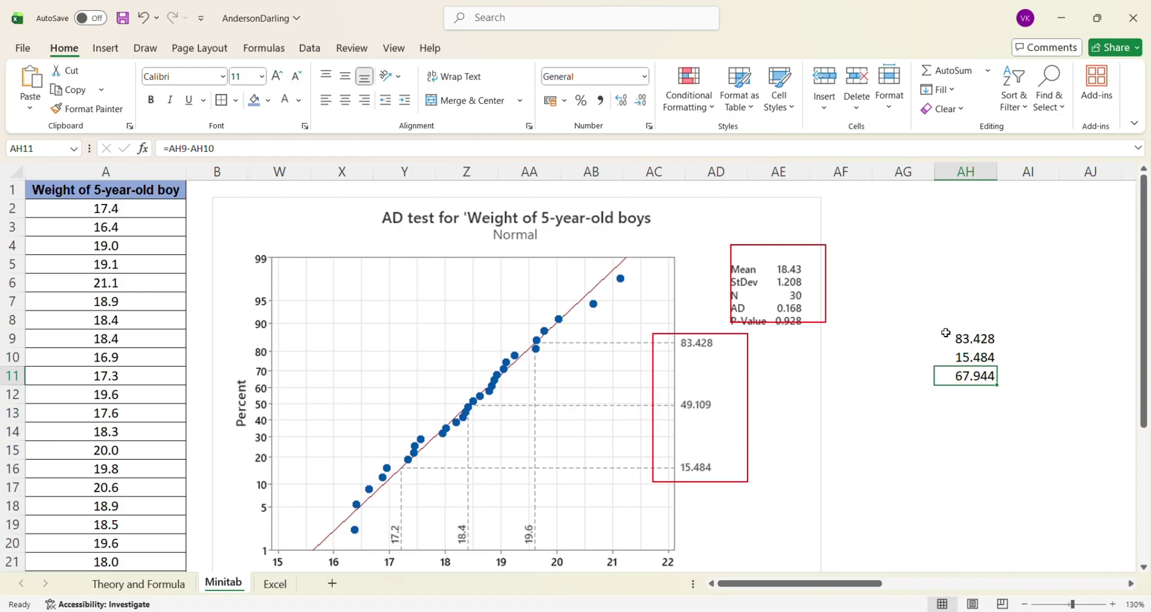
Nudge the upper red rectangle down and to the left until it encloses all the plot statistics from Mean to P-Value.
left_click(827, 257)
key("Down")
key("Down")
key("Down")
key("Down")
key("Down")
key("Down")
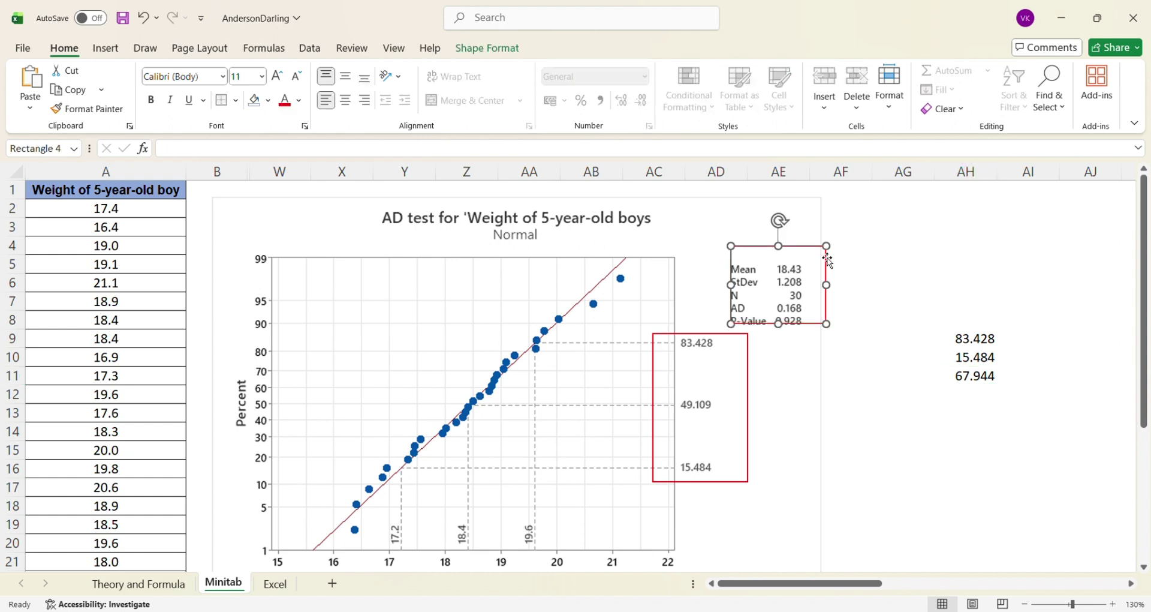
key("Left")
key("Left")
key("Left")
key("Left")
key("Left")
key("Left")
key("Left")
key("Left")
key("Left")
key("Left")
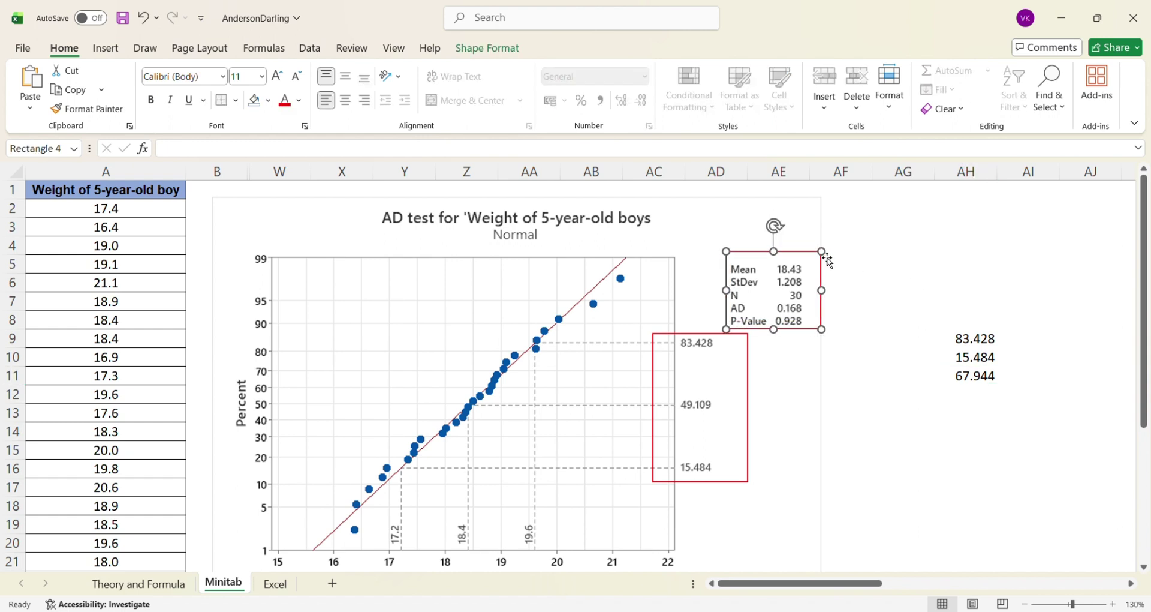
key("Down")
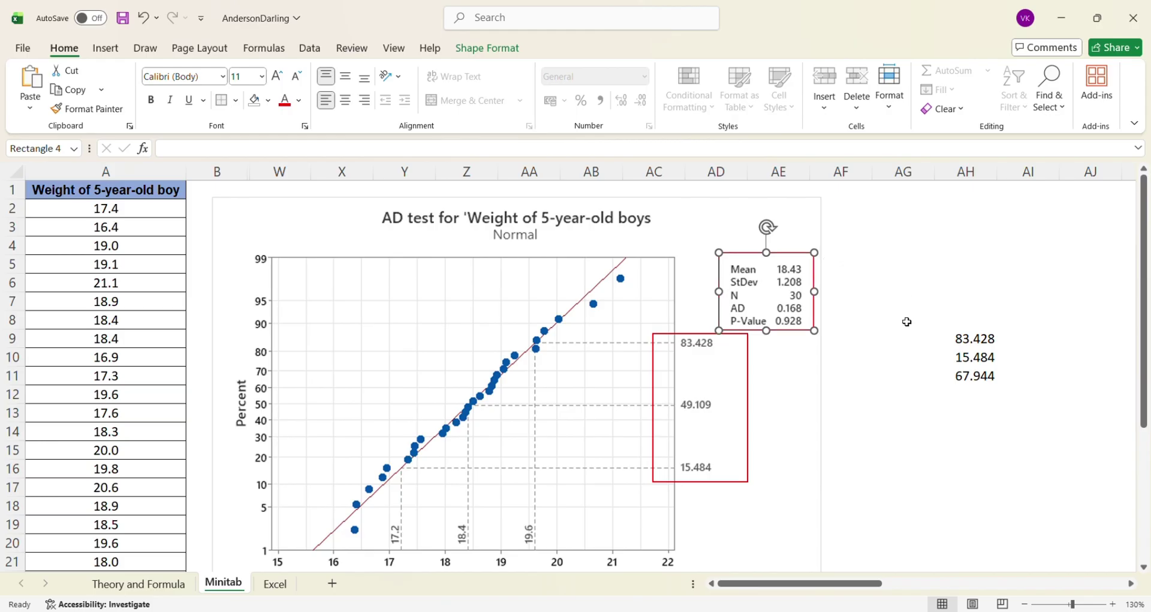
Clear the scratch calculation in cells AH9 to AH11.
left_click(900, 365)
left_click(962, 338)
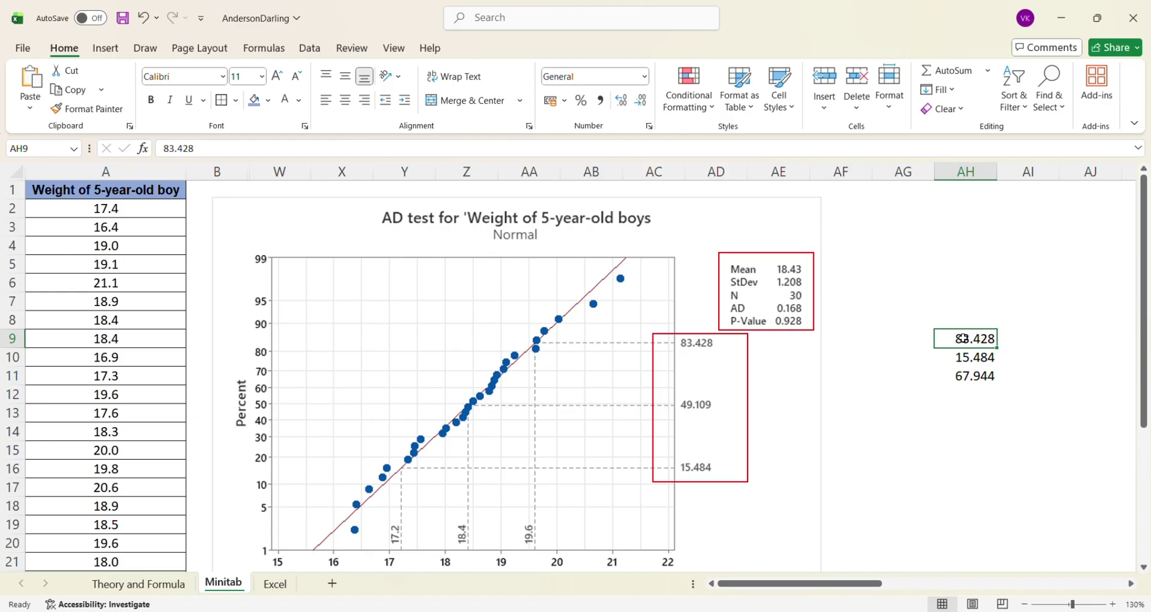
key("shift+Down")
key("shift+Down")
key("Delete")
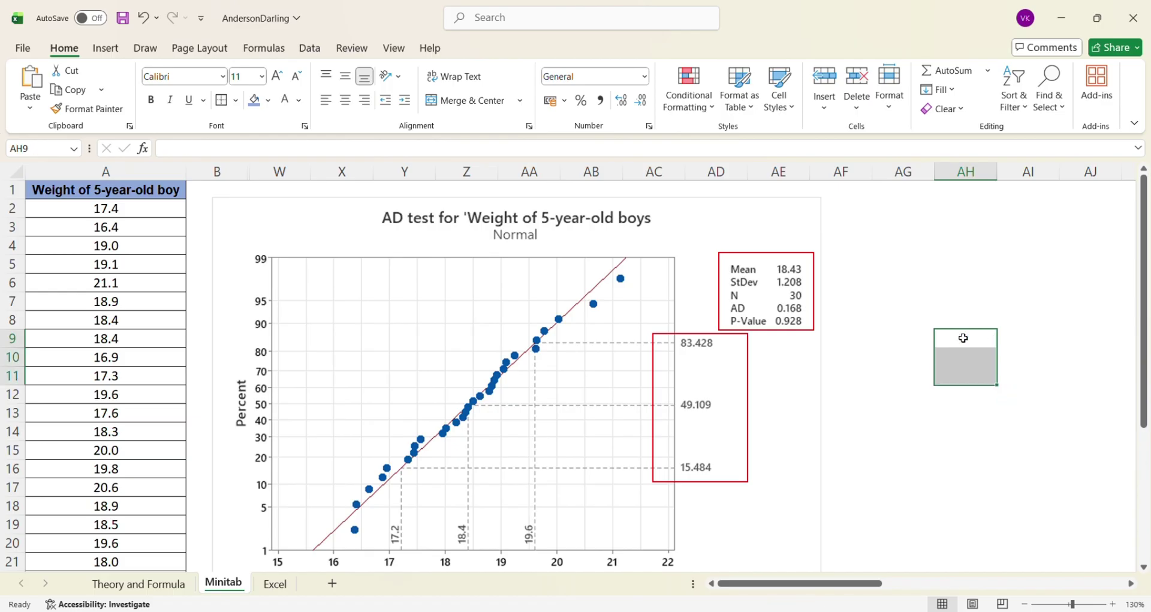
left_click(920, 234)
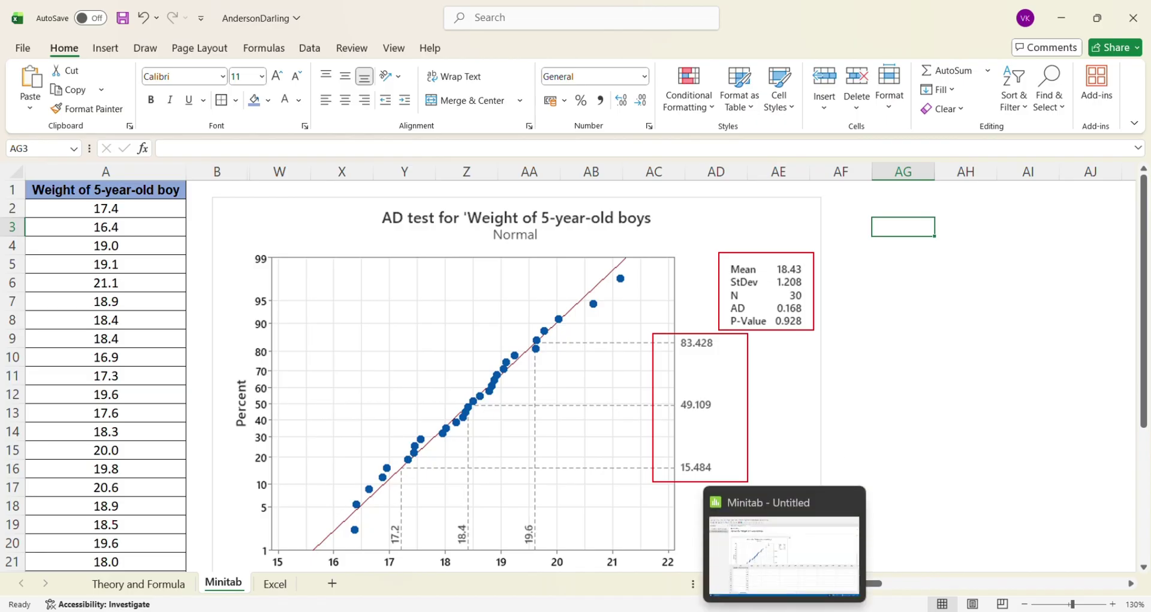
Switch to Minitab and create a Graphical Summary with 'Weight of 5-year-old boy' as the variable.
left_click(780, 543)
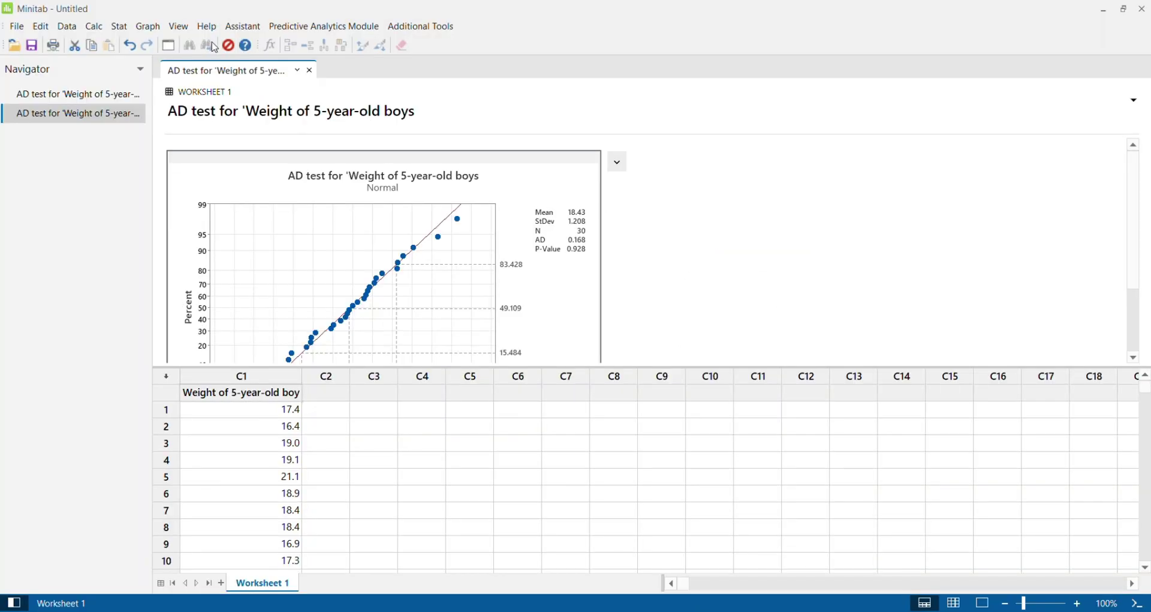
left_click(120, 27)
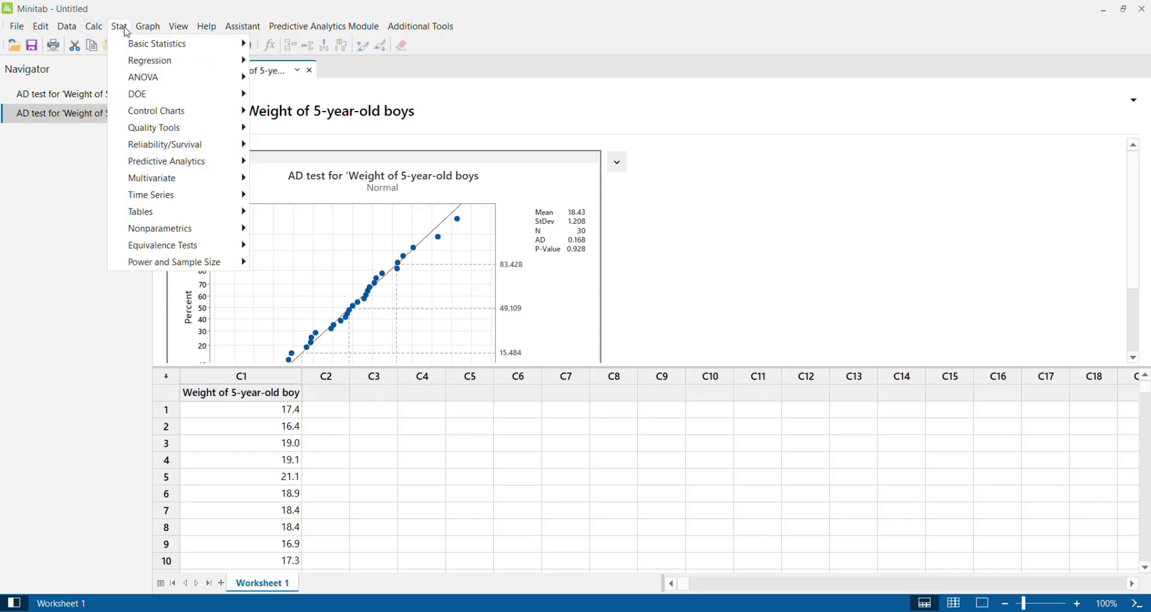
mouse_move(134, 49)
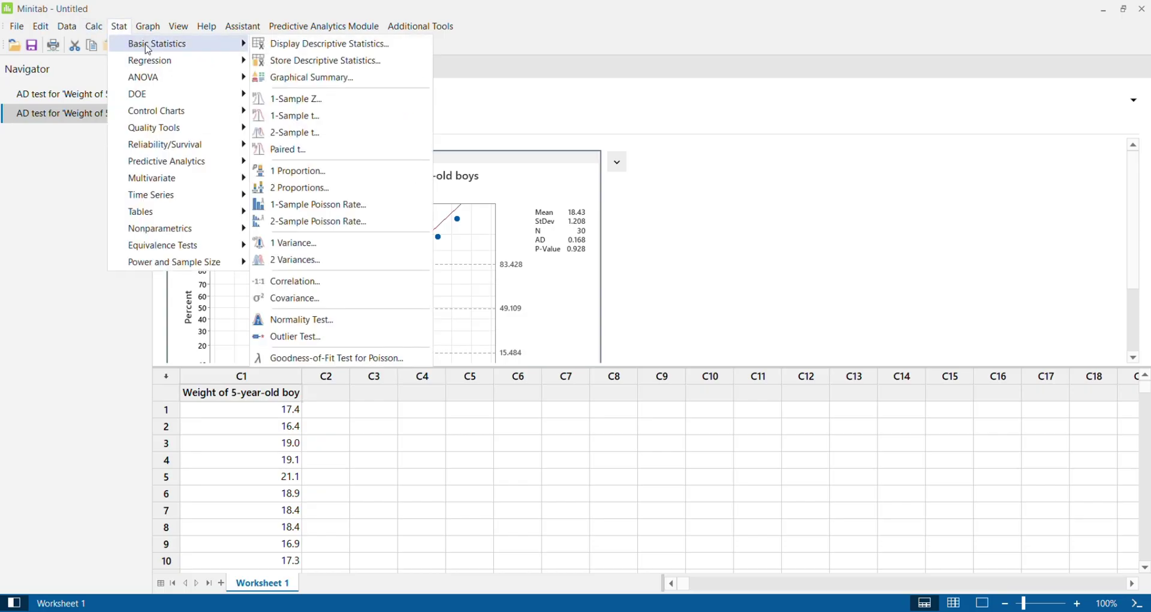
left_click(314, 78)
key("Delete")
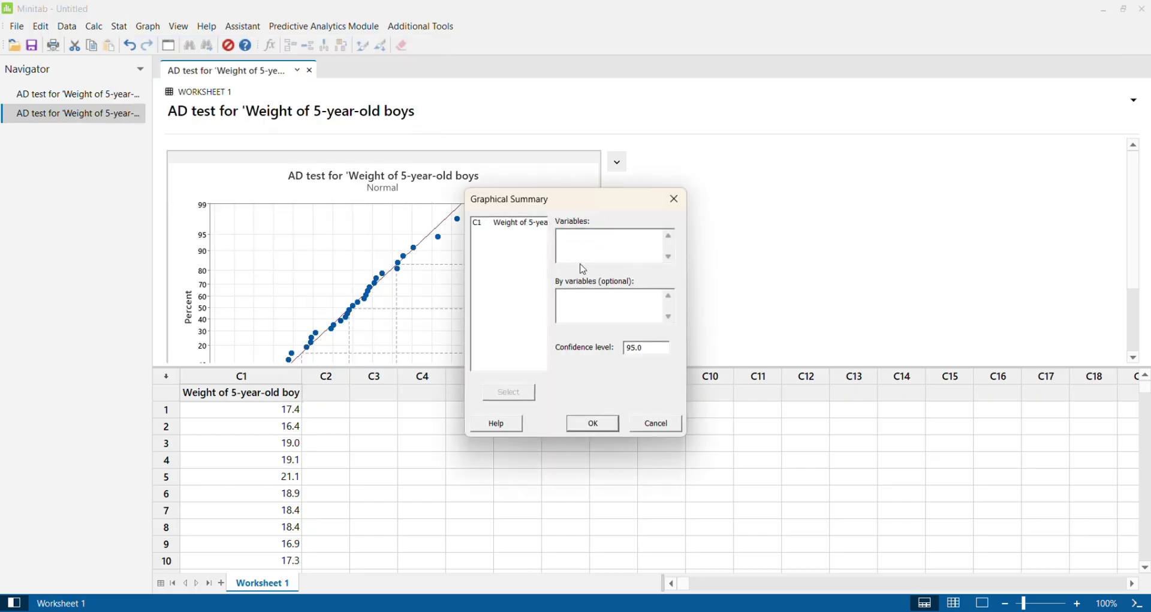
double_click(520, 228)
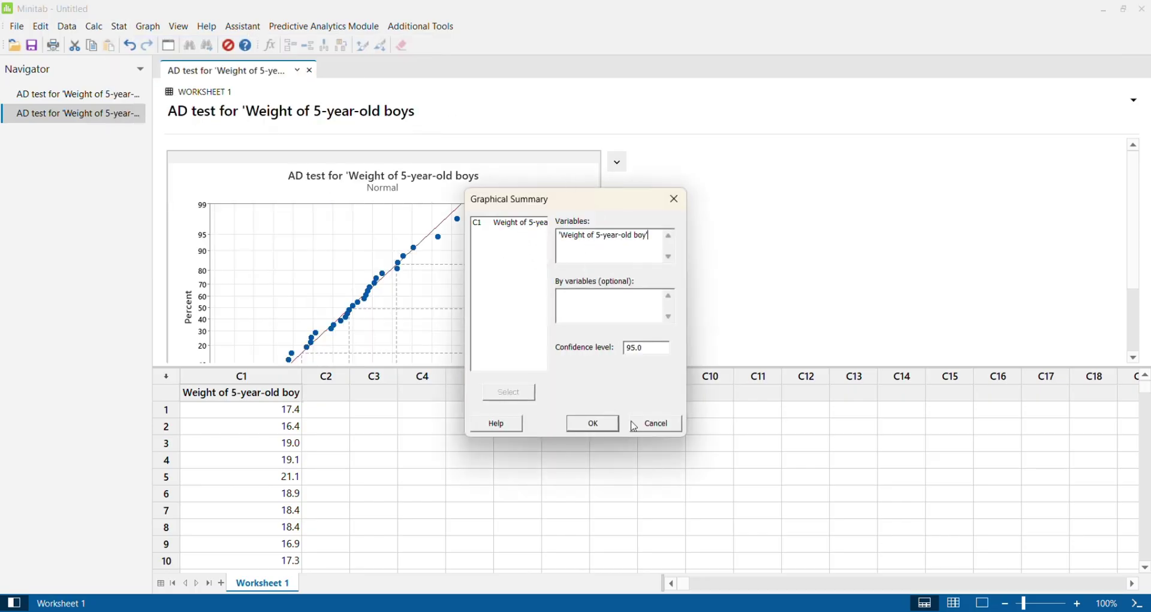
left_click(600, 424)
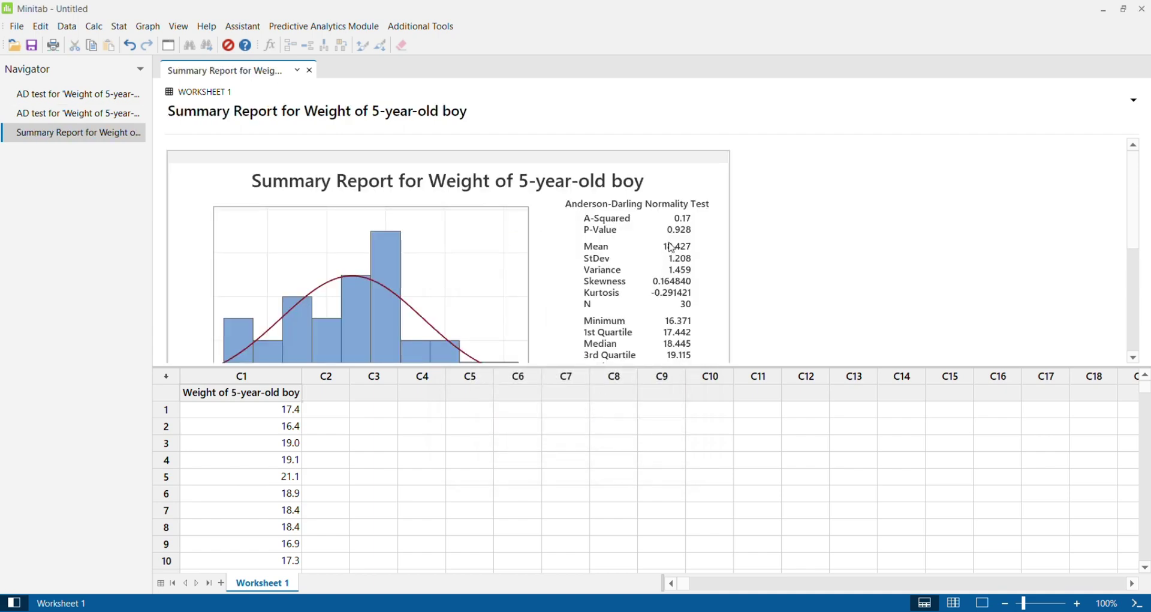
Open the summary report graph at full size and examine its Anderson-Darling Normality Test statistics.
double_click(701, 174)
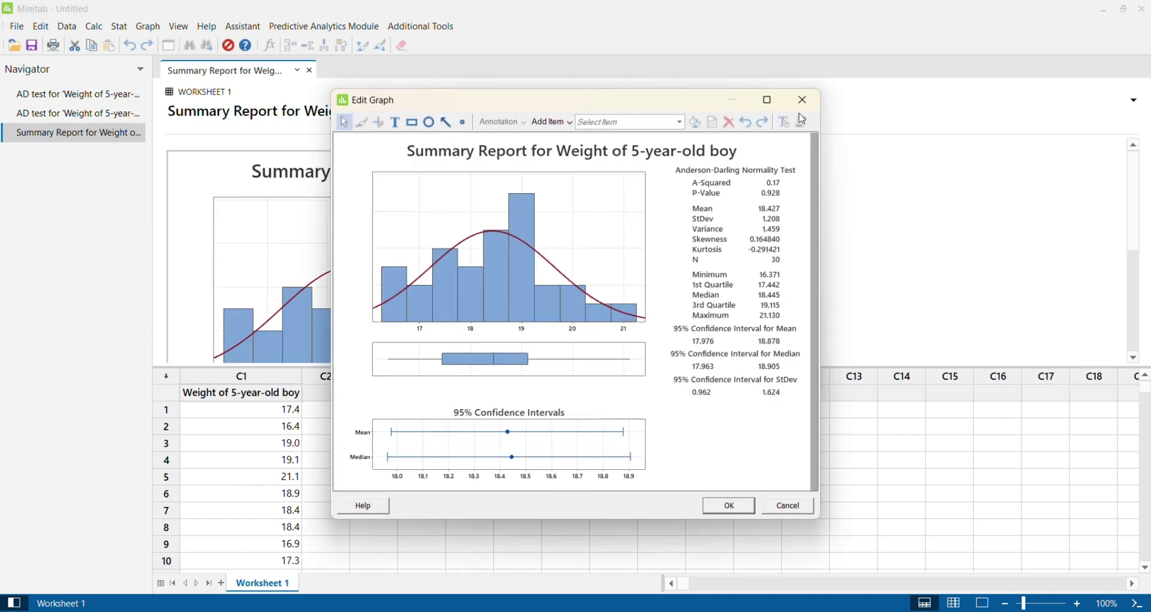
left_click(767, 100)
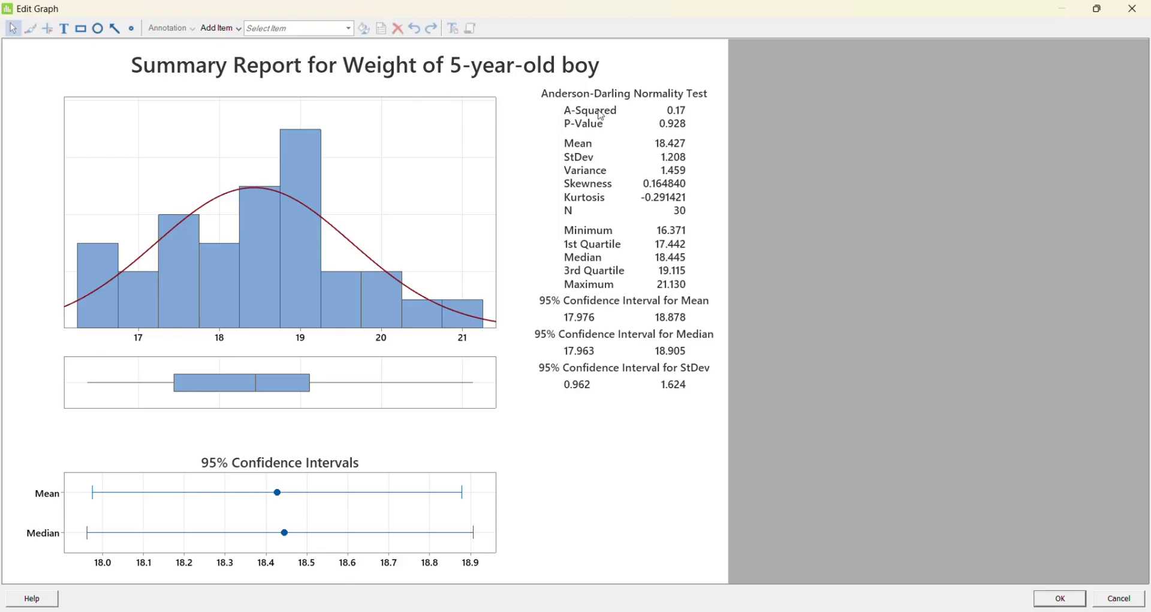
left_click(1133, 8)
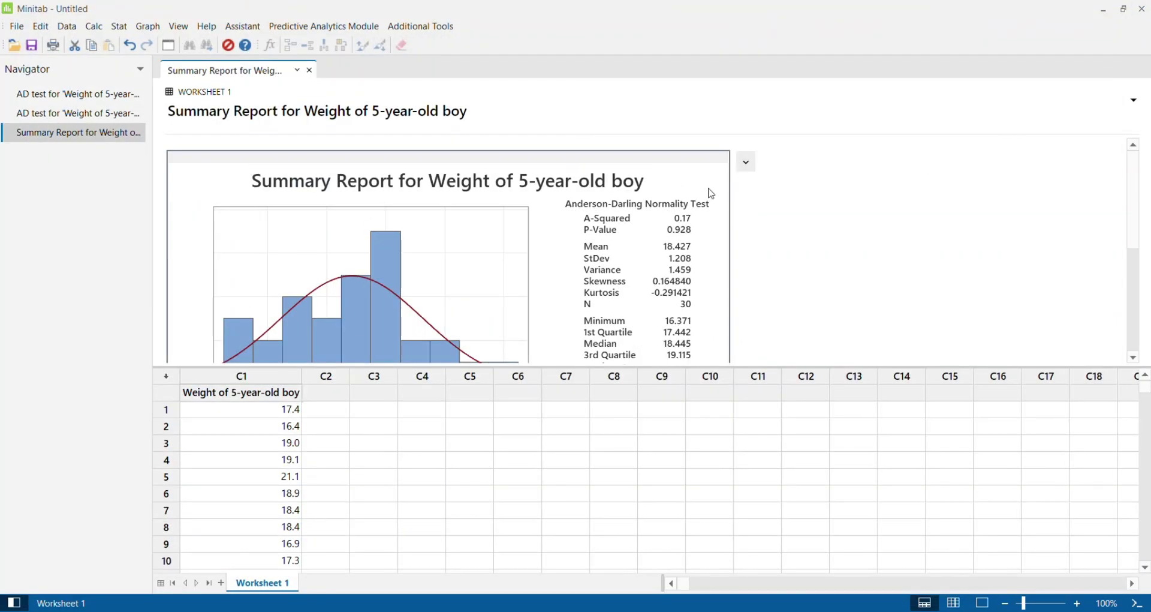
Copy the summary report graph and paste it into the Excel sheet Minitab beside the probability plot.
right_click(710, 193)
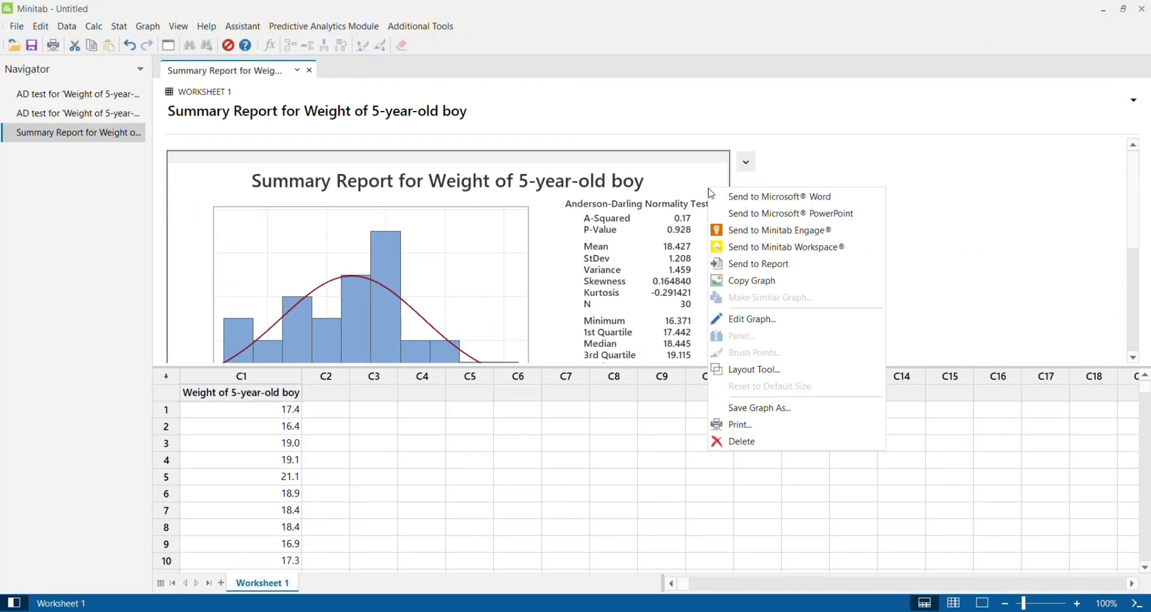
left_click(766, 281)
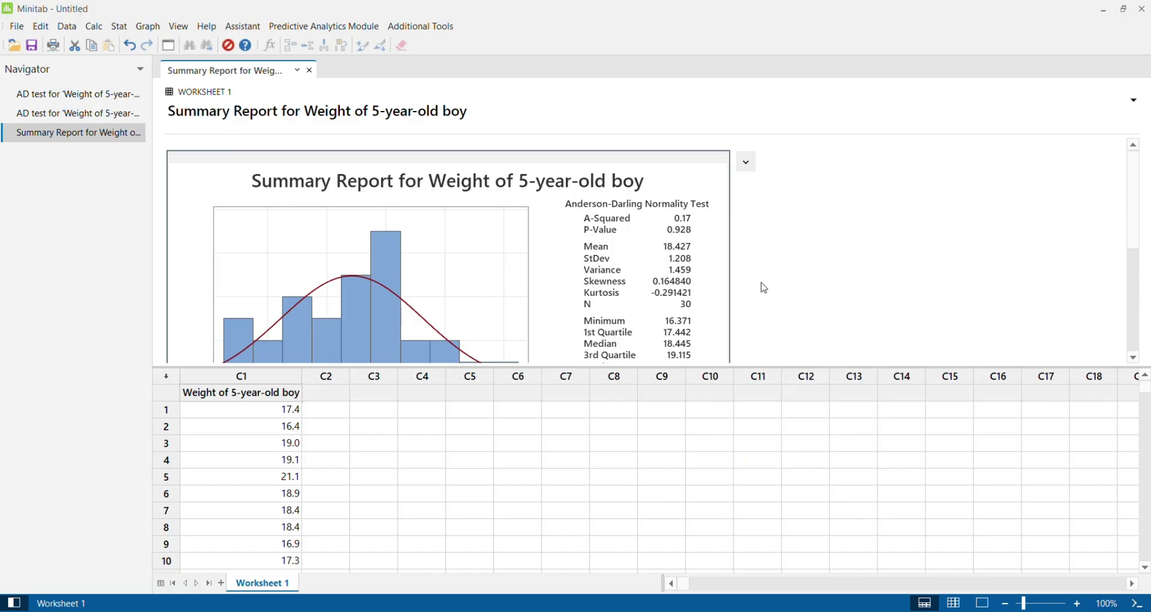
key("alt+Tab")
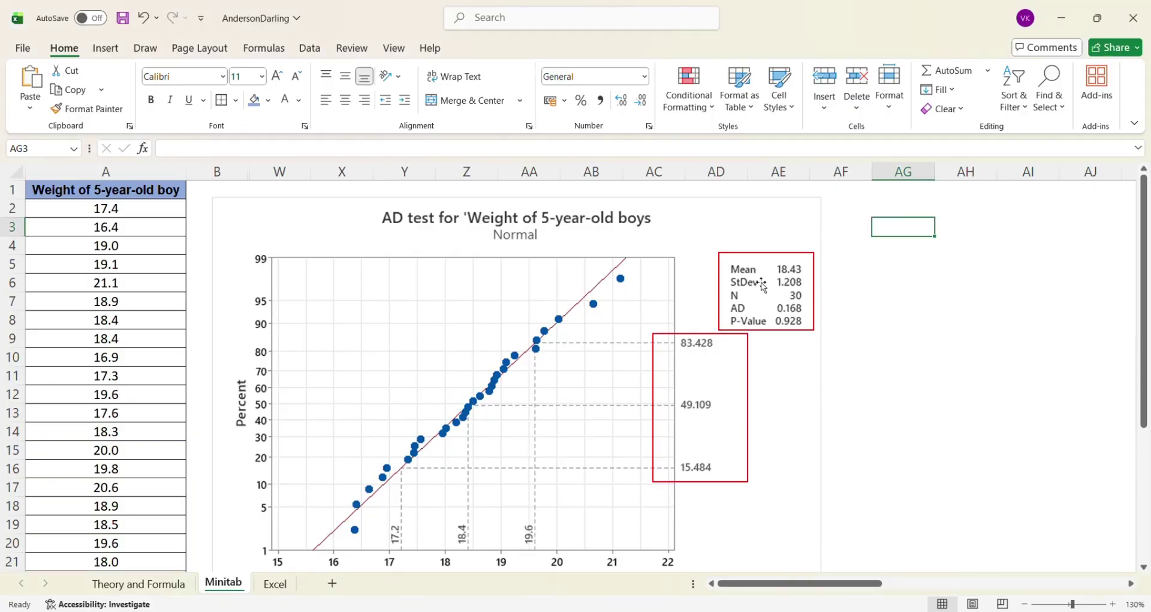
scroll(909, 274, "right", 3)
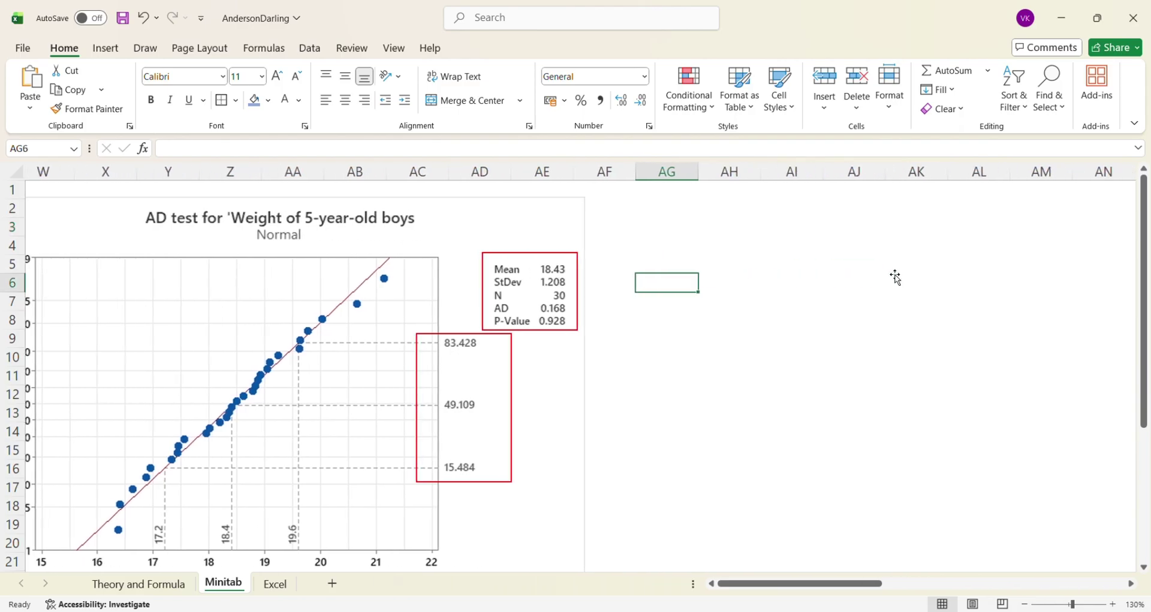
key("ctrl+v")
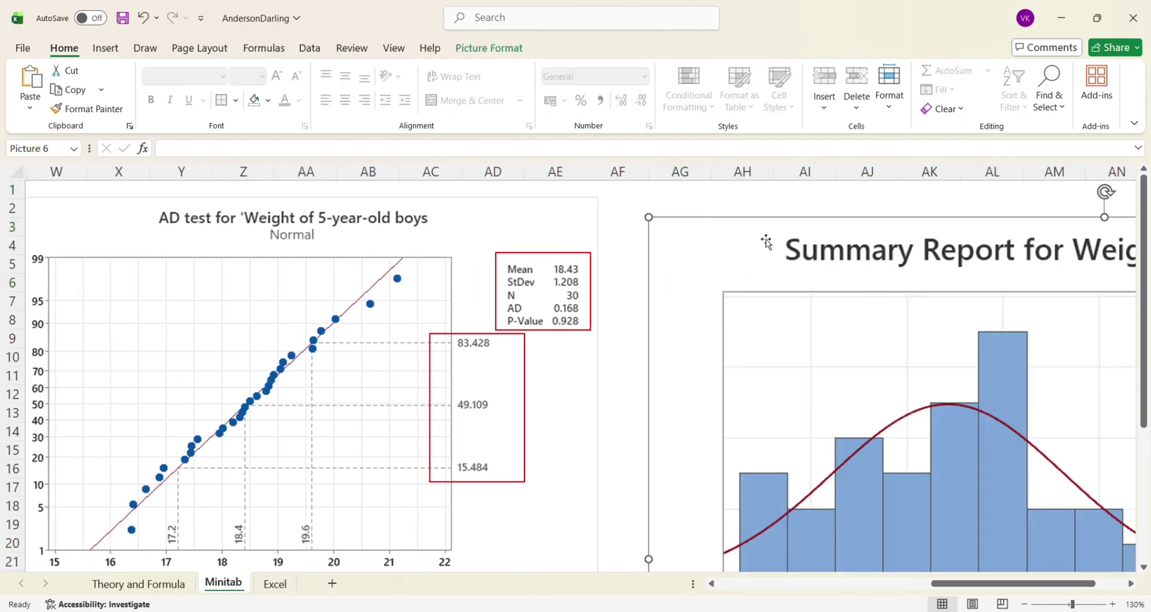
Shrink the pasted summary report picture and move it directly beside the probability plot, starting in column AF below row 1.
left_click_drag(641, 213, 691, 221)
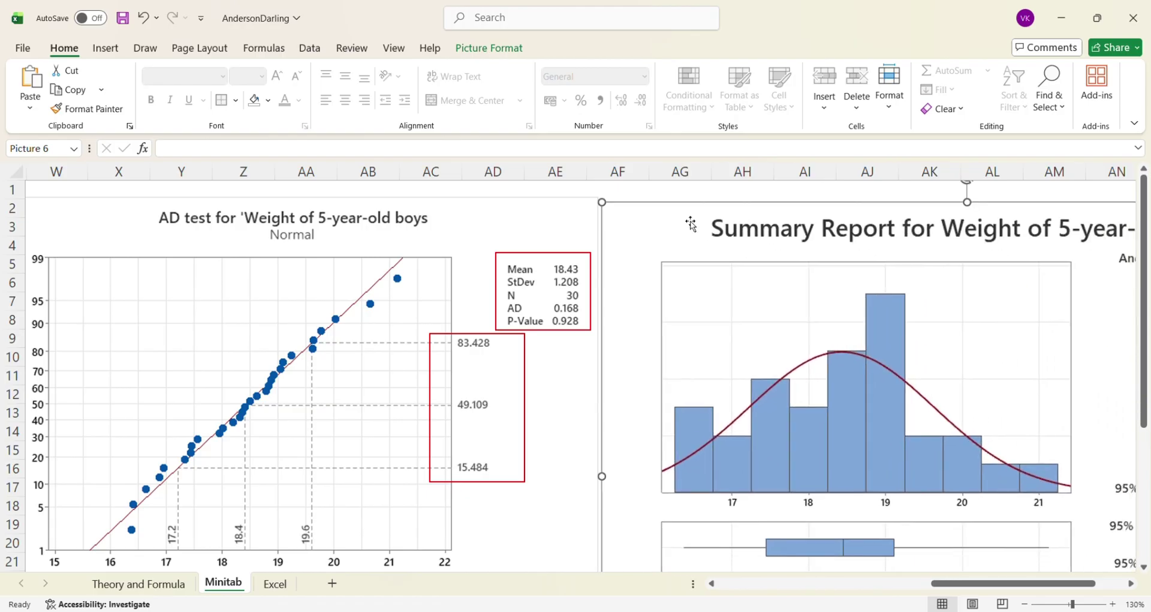
left_click_drag(822, 277, 735, 235)
scroll(735, 234, "right", 3)
scroll(735, 235, "right", 2)
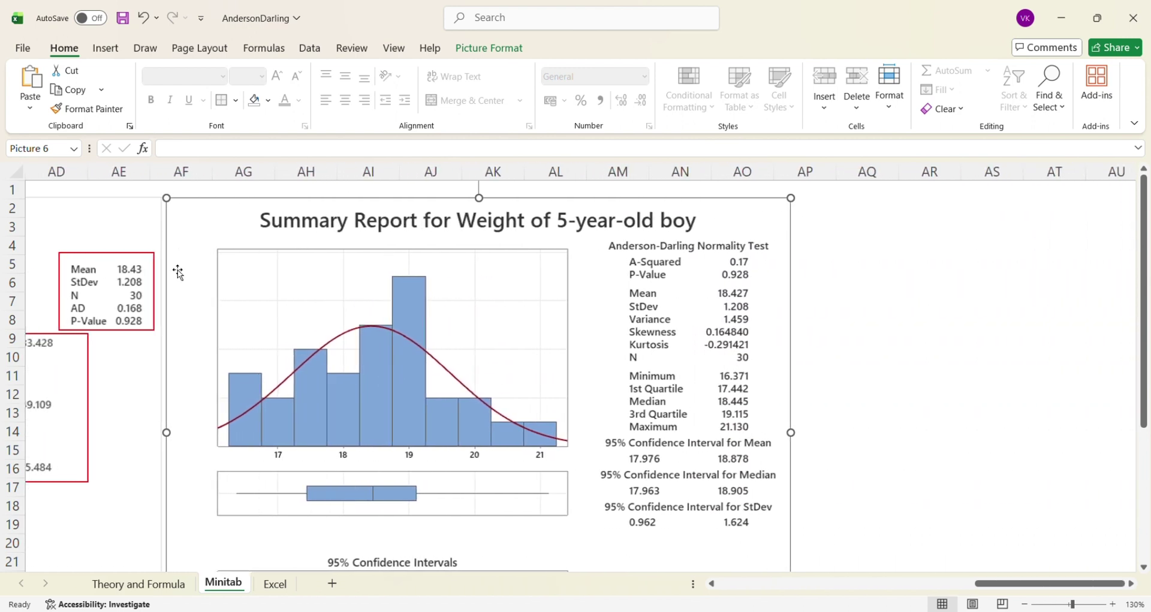
Duplicate the red rectangle around the plot statistics and move the copy onto the summary report's statistics, with its upper edge just above A-Squared.
left_click(133, 256)
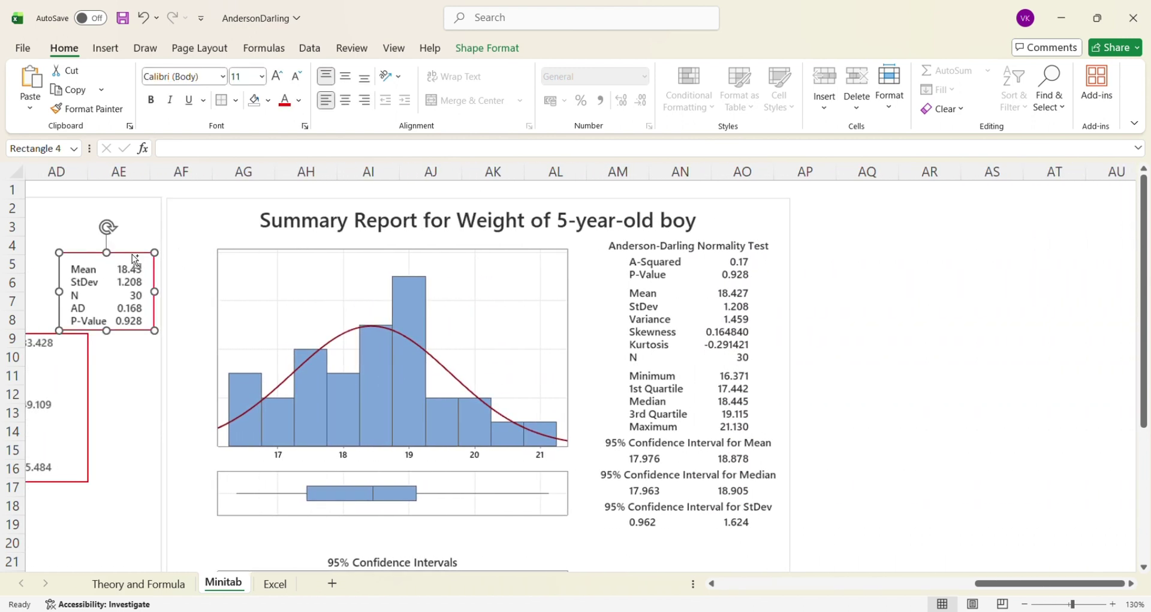
key("ctrl+d")
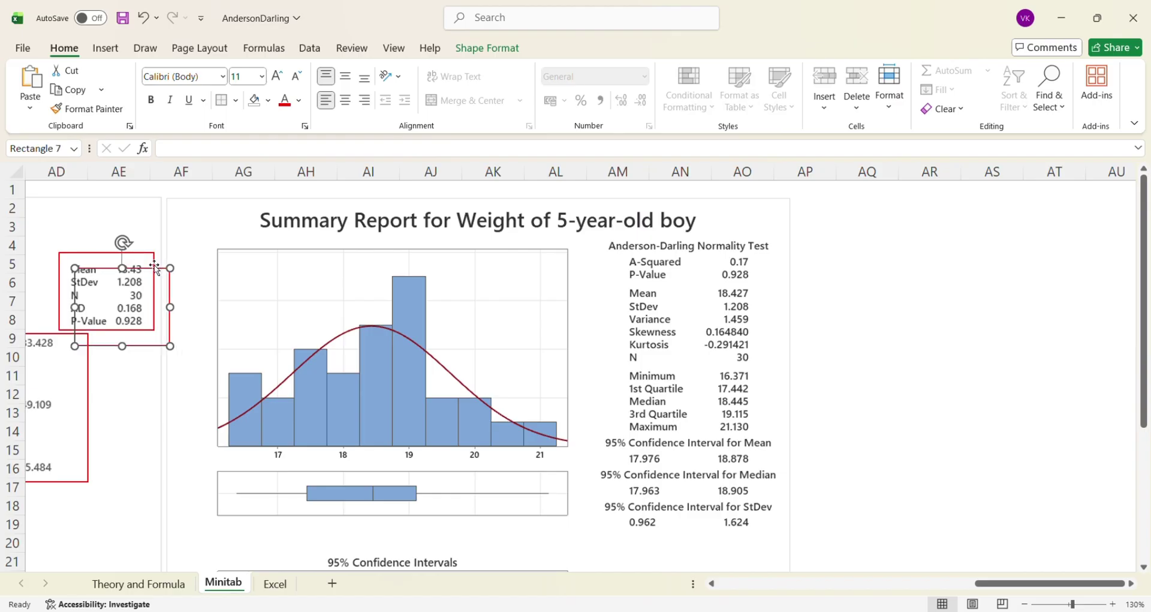
key("Right")
key("Right")
key("Right")
key("Right")
key("Right")
key("Right")
key("Right")
key("Right")
key("Right")
key("Right")
key("Right")
key("Right")
key("Right")
key("Right")
key("Right")
key("Right")
key("Right")
key("Right")
key("Right")
key("Right")
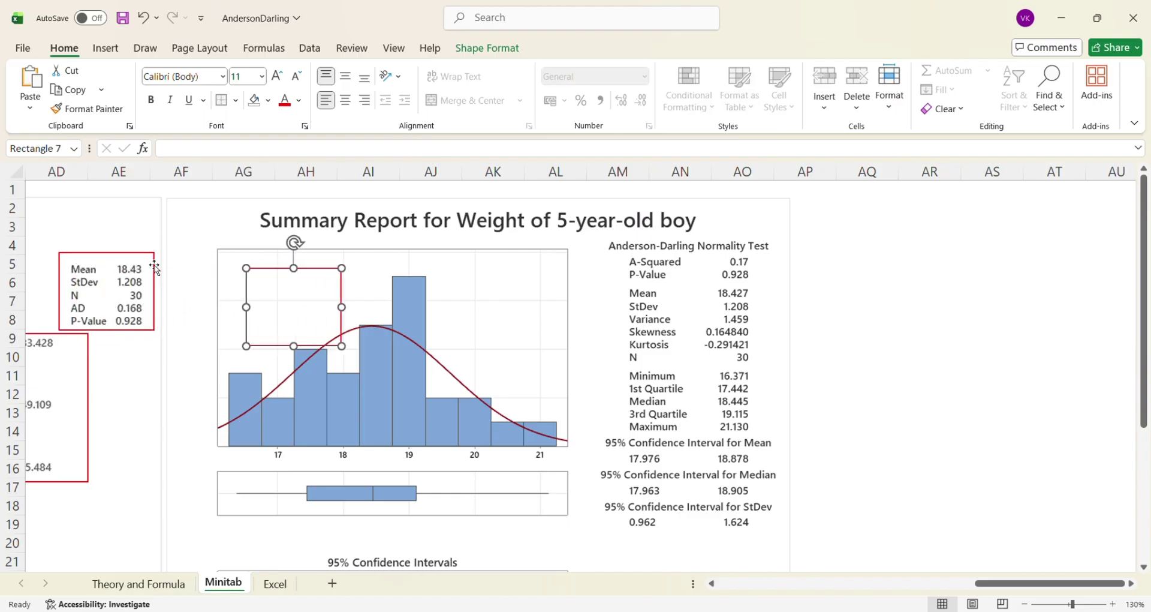
key("Right")
key("Right")
key("Right")
key("Right")
key("Right")
key("Right")
key("Right")
key("Right")
key("Right")
key("Right")
key("Right")
key("Right")
key("Right")
key("Right")
key("Right")
key("Right")
key("Right")
key("Right")
key("Right")
key("Right")
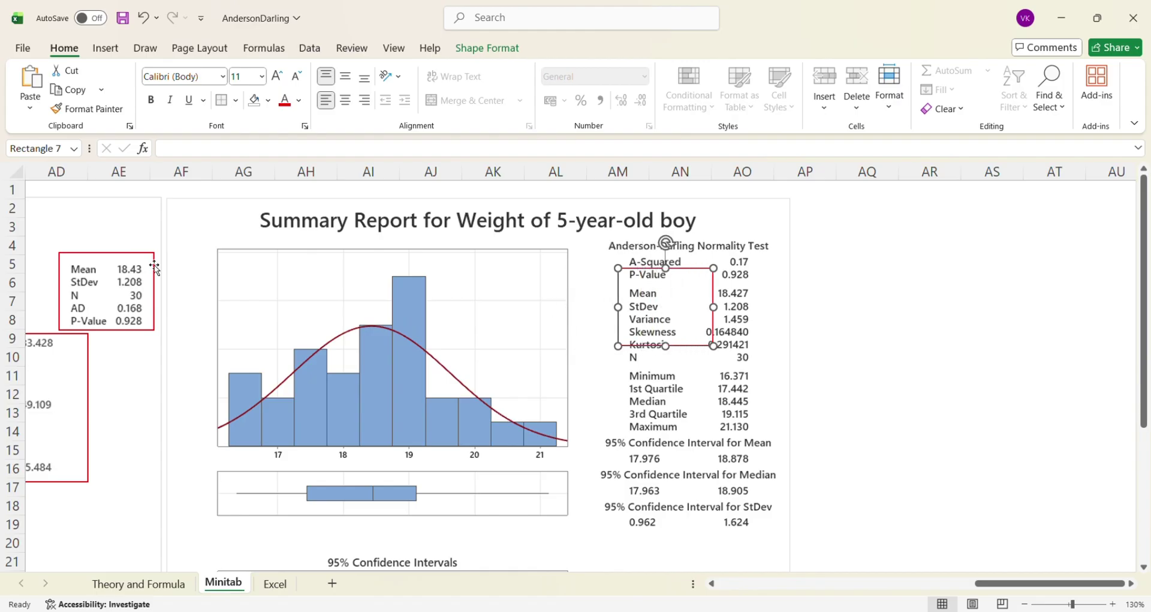
key("Up")
key("Up")
key("Up")
key("Up")
key("Up")
key("Up")
key("Up")
key("Up")
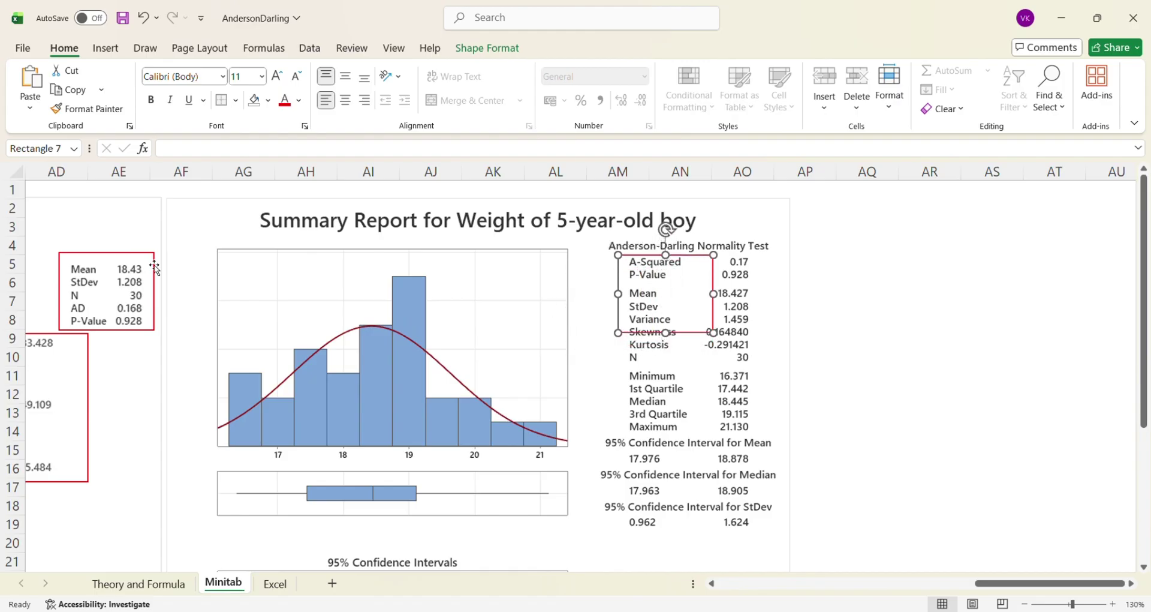
key("Up")
key("Up")
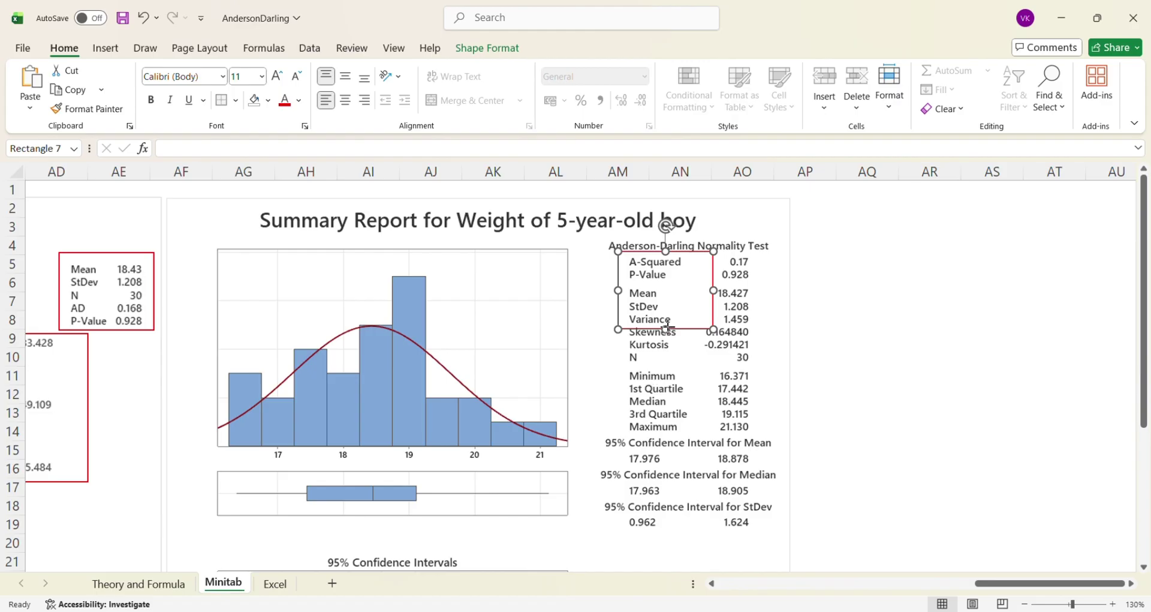
Resize the copied red rectangle to enclose only the A-Squared and P-Value rows of the summary report, including their values.
left_click_drag(668, 328, 667, 289)
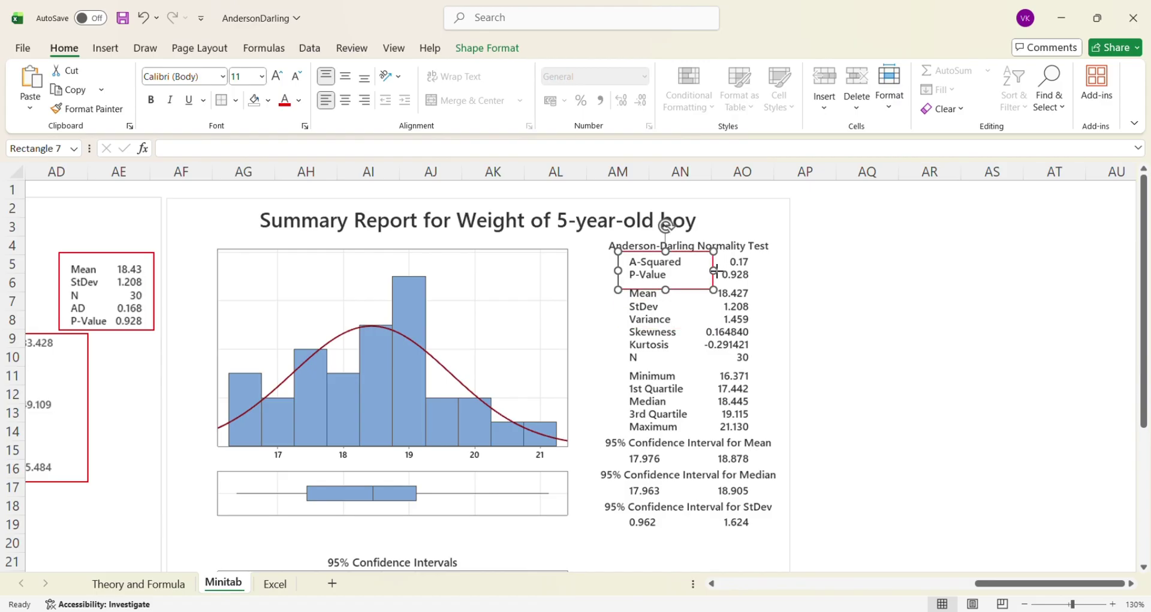
left_click_drag(715, 271, 759, 270)
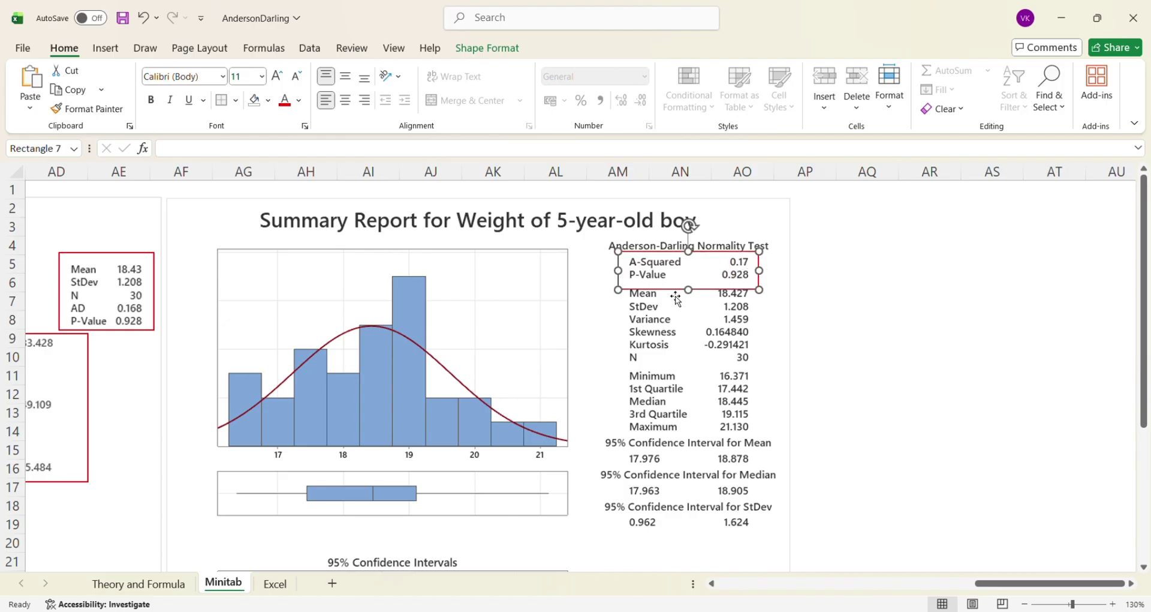
left_click_drag(689, 289, 689, 285)
left_click(825, 301)
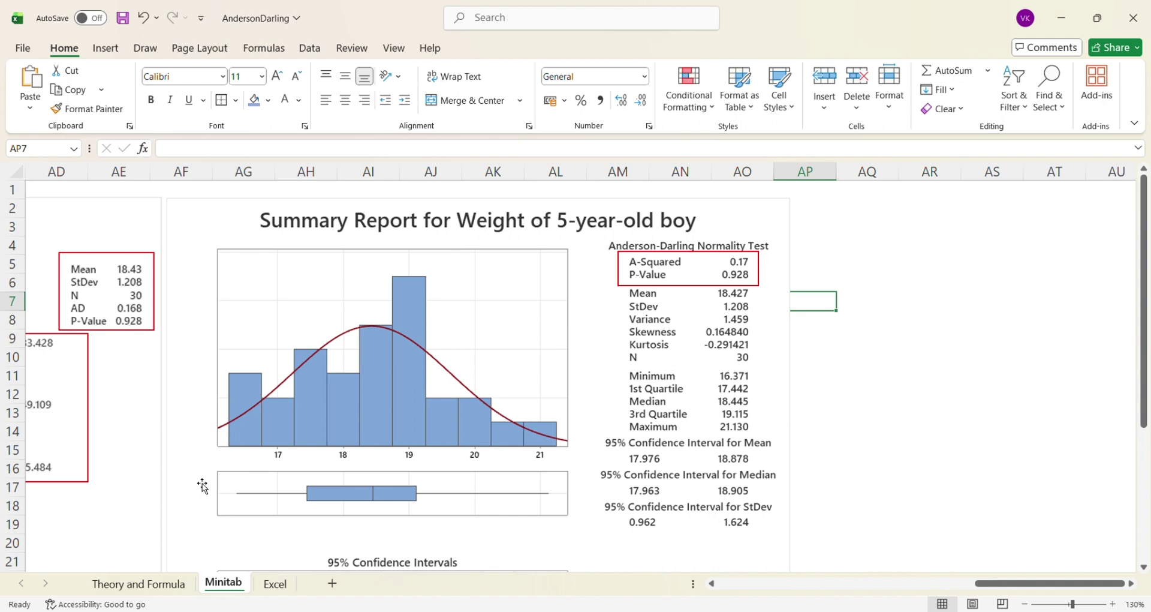
Review the A² statistic, adjusted A² and approximate p-value formulas on the Theory and Formula sheet.
left_click(138, 582)
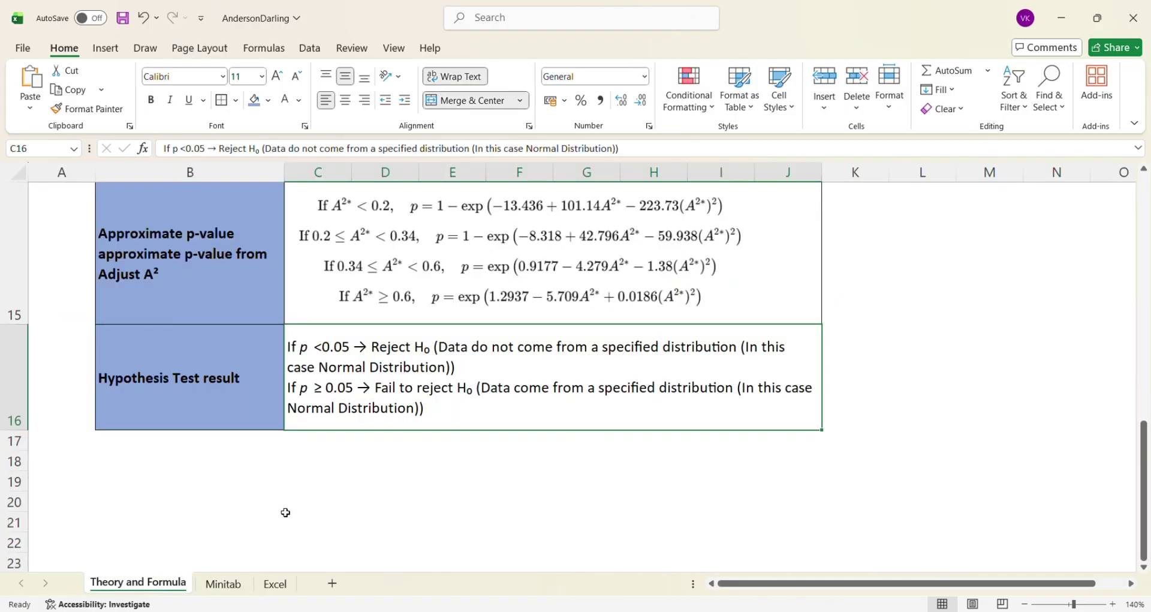
scroll(286, 512, "up", 5)
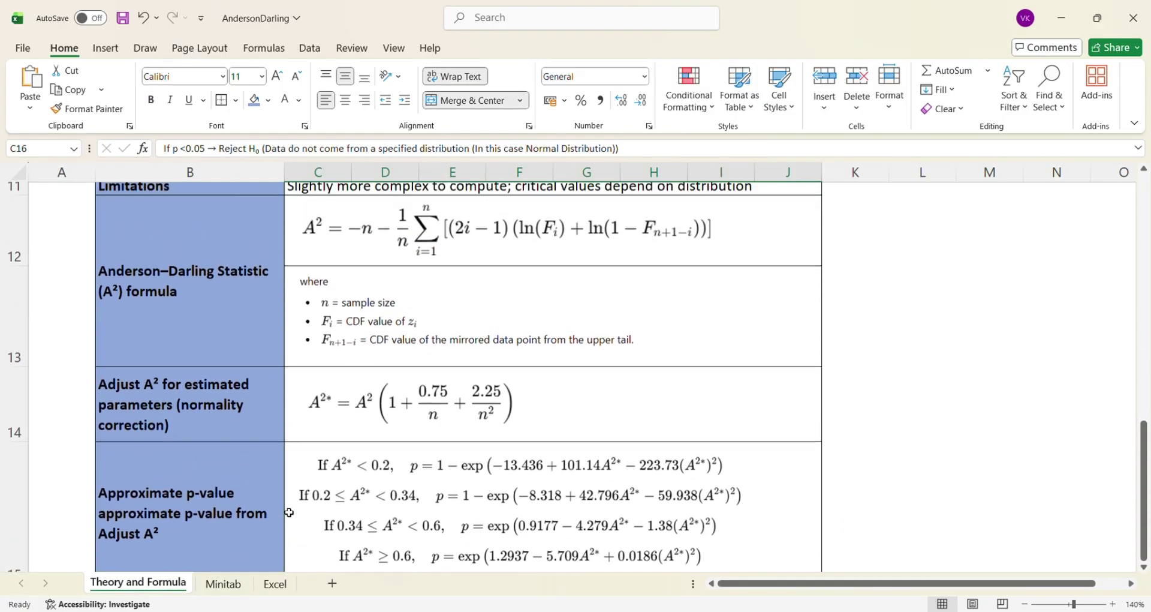
scroll(289, 512, "up", 1)
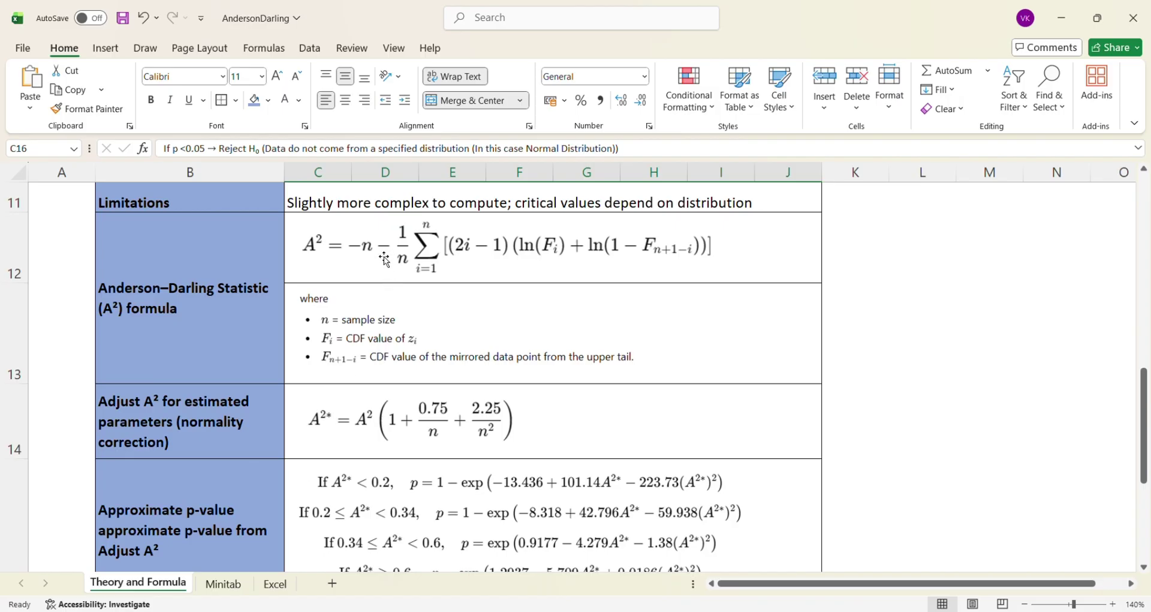
scroll(485, 382, "down", 1)
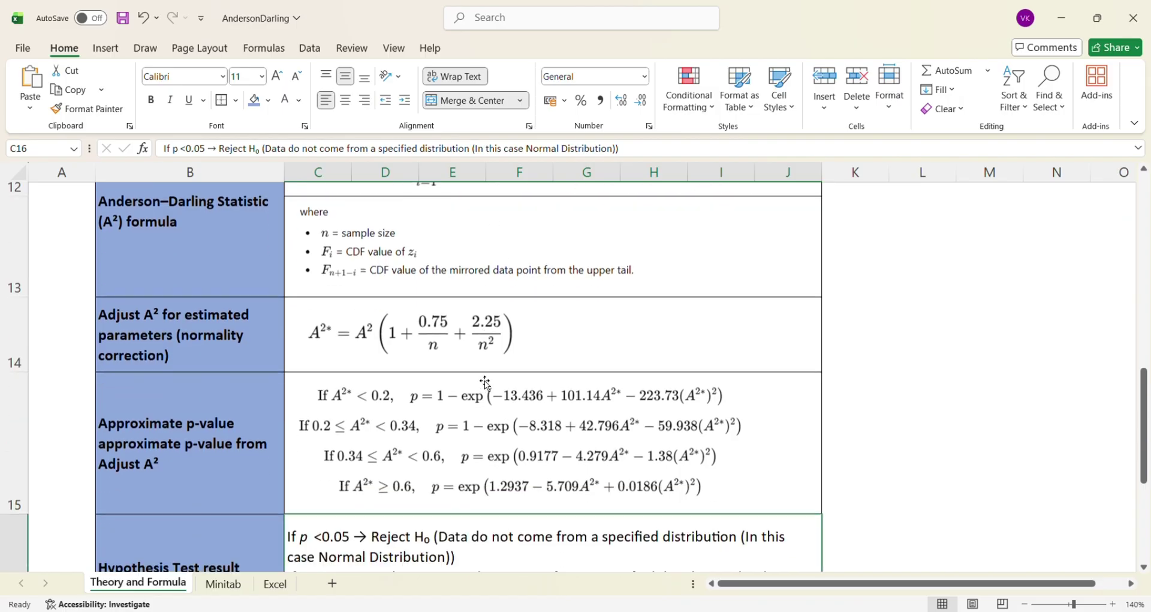